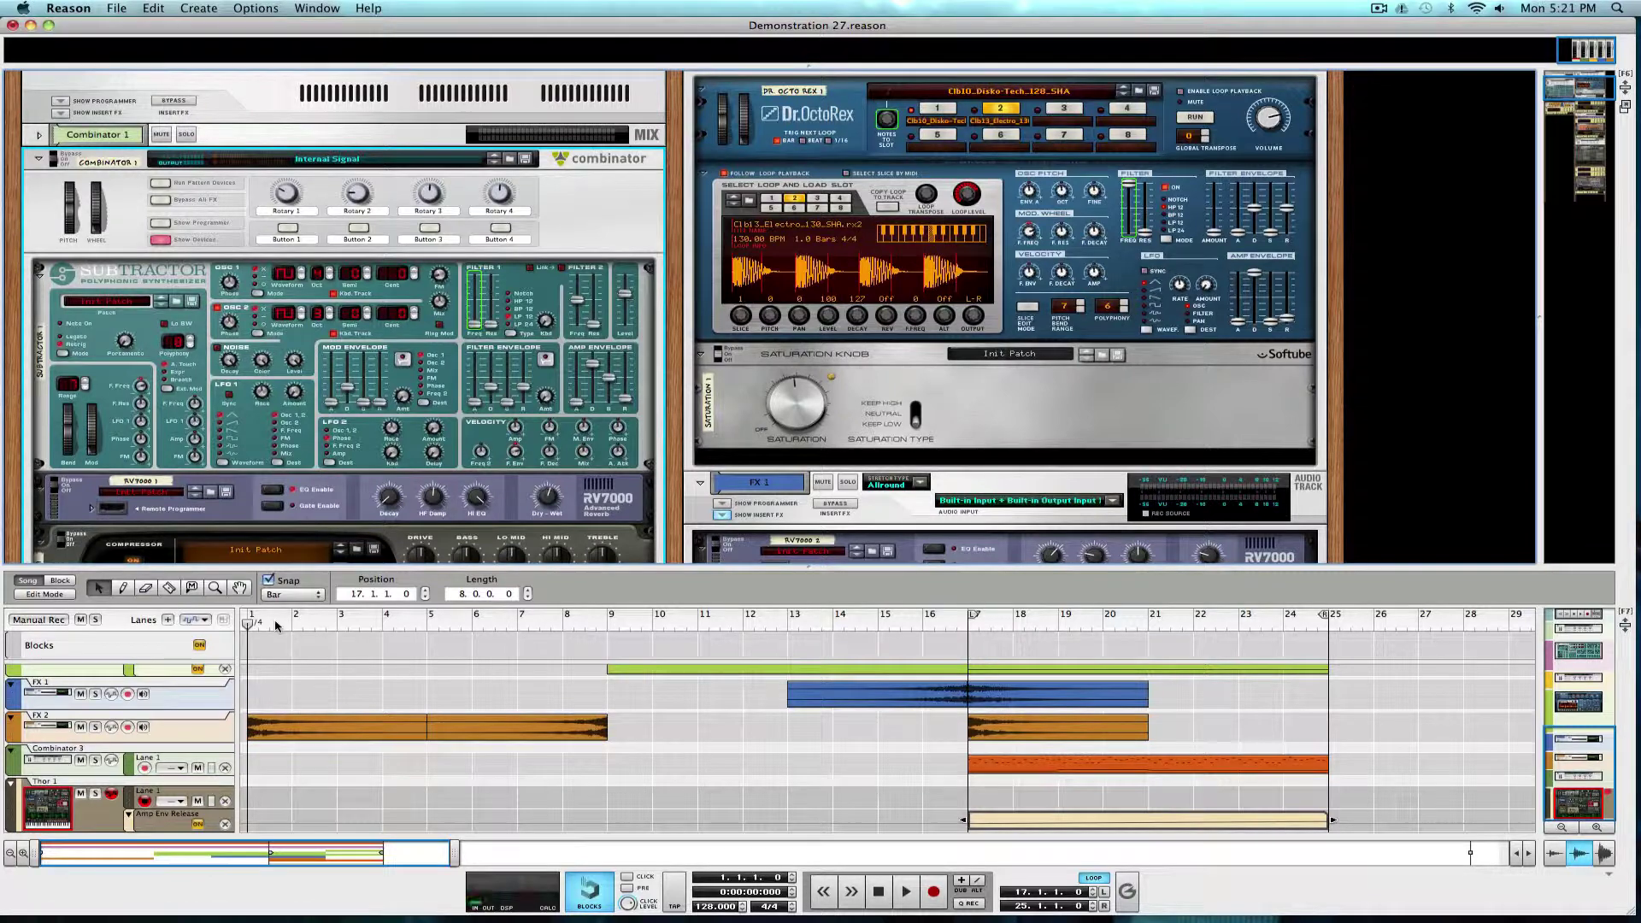
# - Play the demo song and collapse the sequencer so the rack fills the window
pyautogui.press('space')
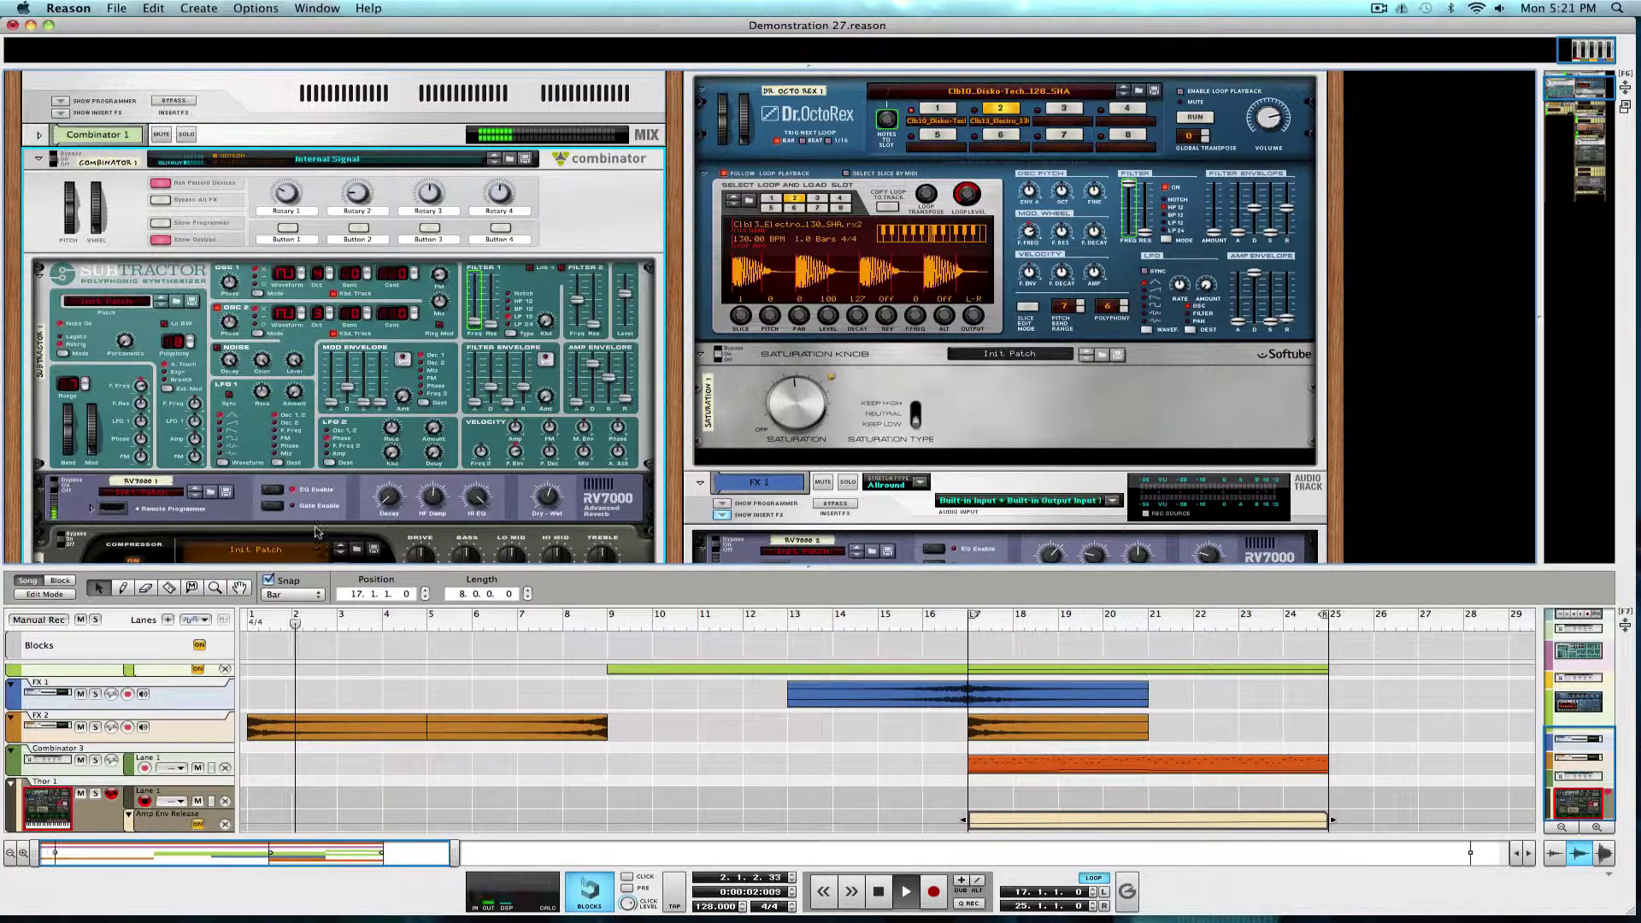
pyautogui.moveTo(315, 565); pyautogui.dragTo(311, 915)
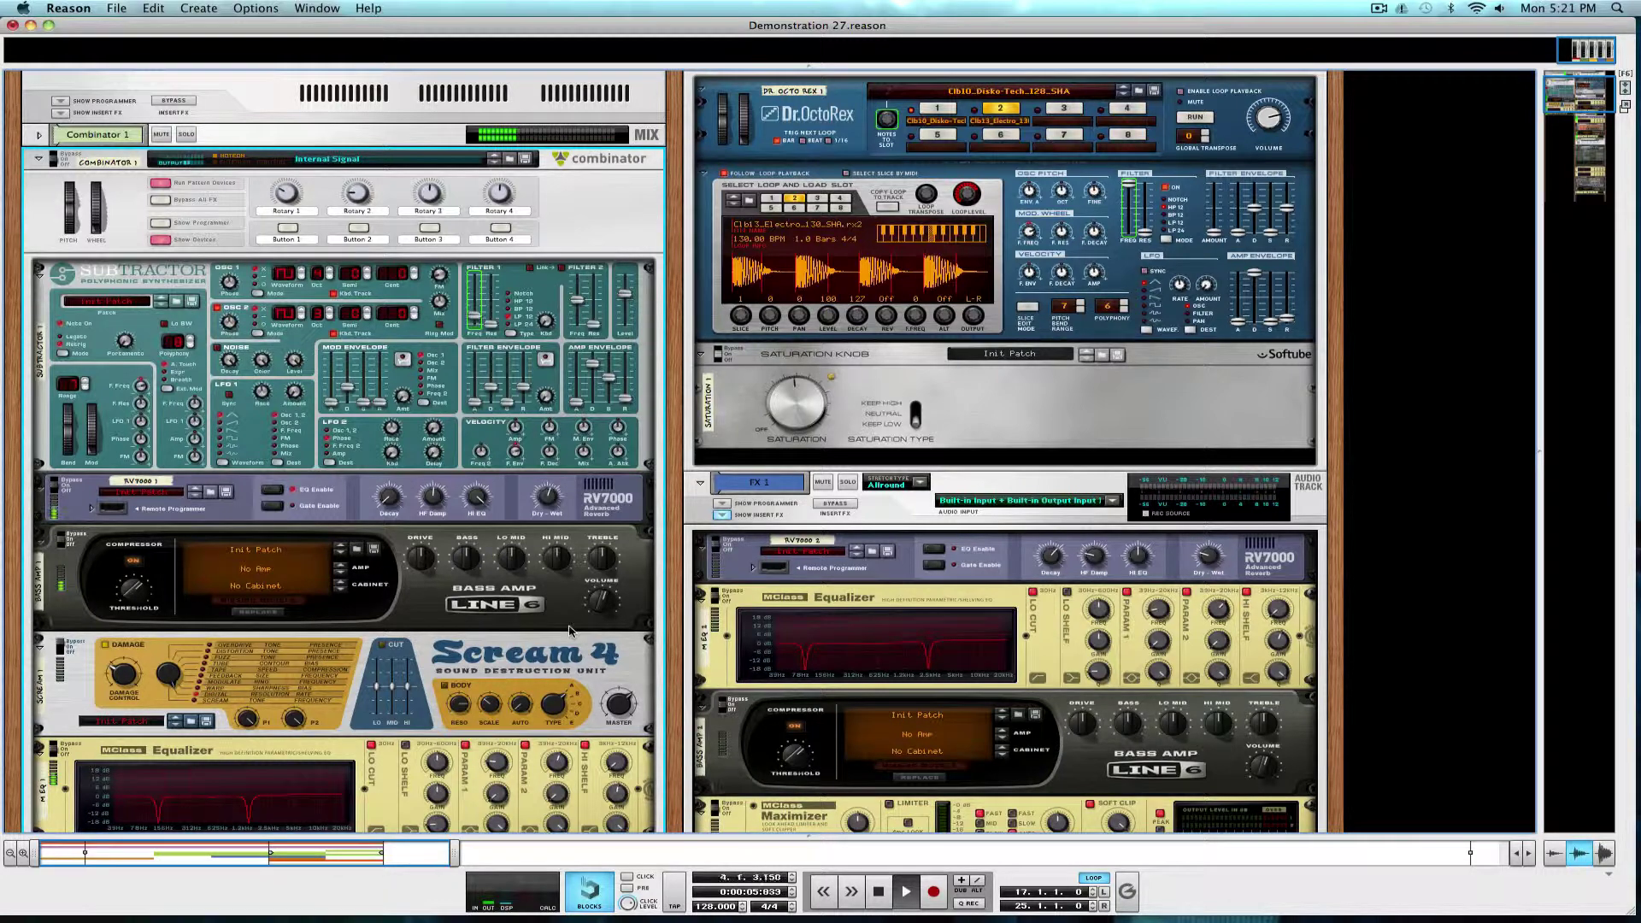
pyautogui.scroll(-2, 570, 629)
pyautogui.scroll(-1, 571, 628)
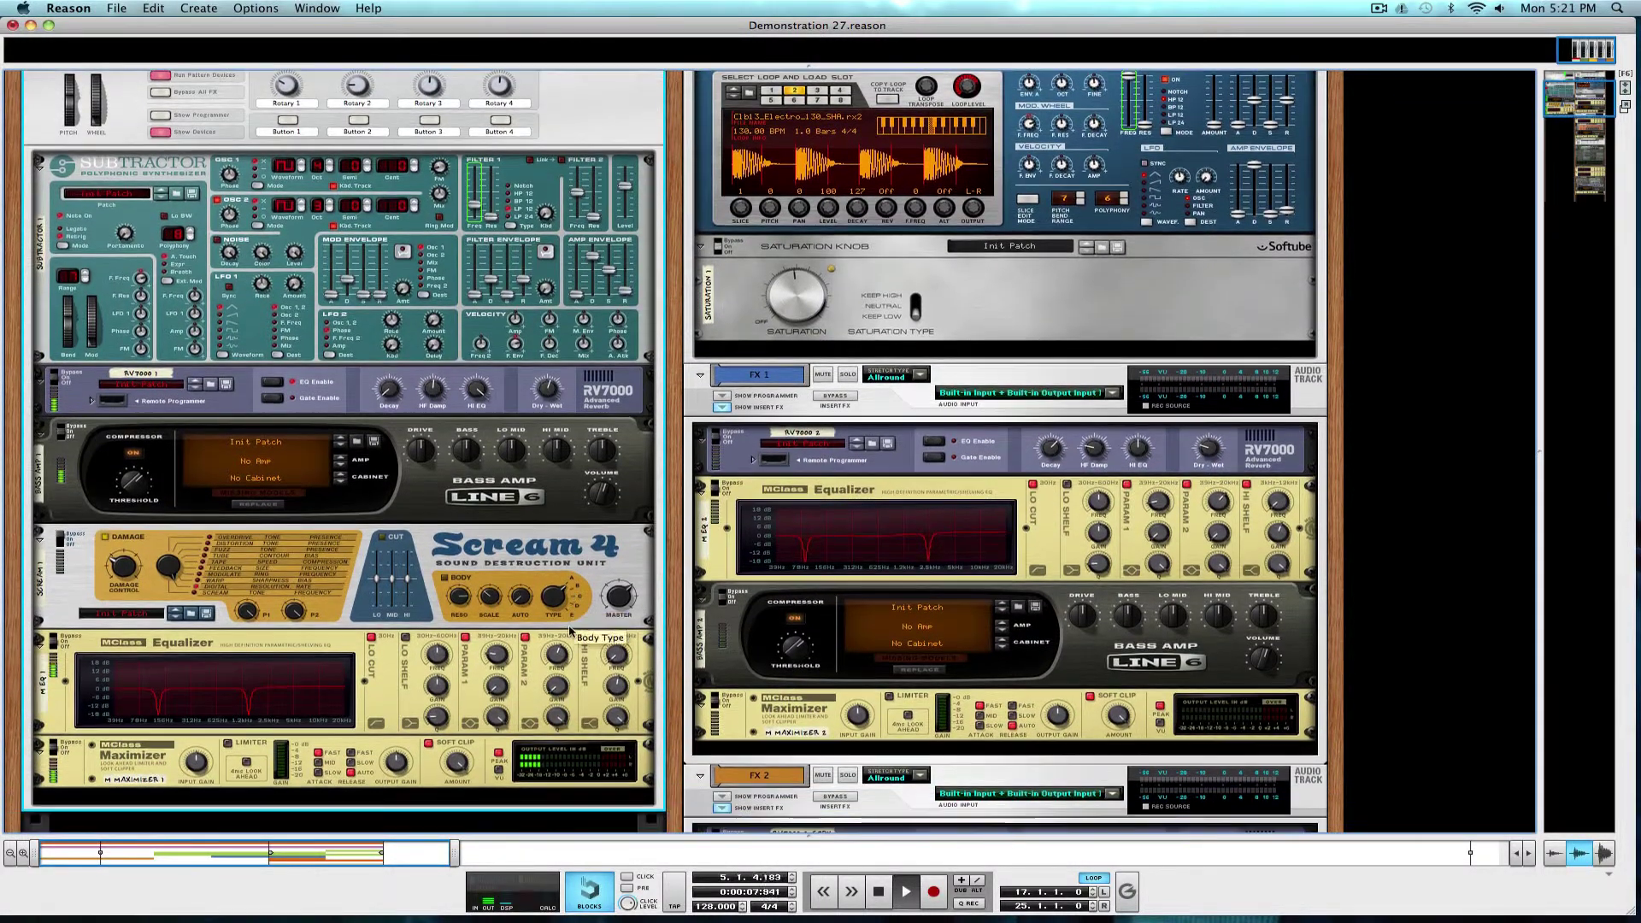
pyautogui.scroll(4, 571, 628)
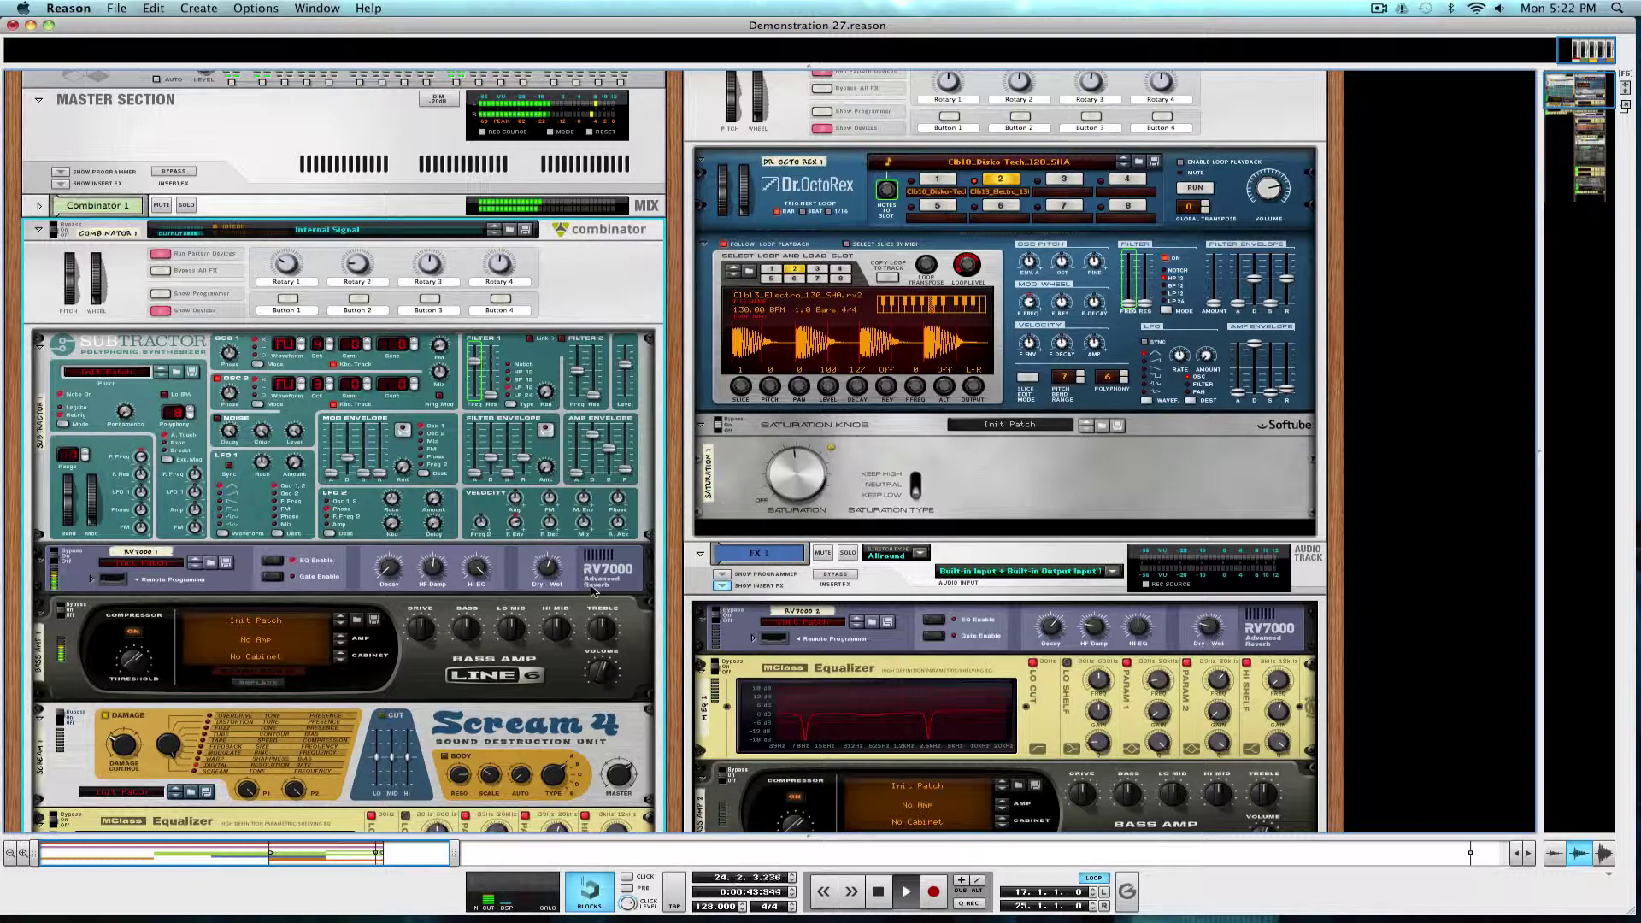
# - Stop the demo song's playback after reviewing its device chains
pyautogui.press('space')
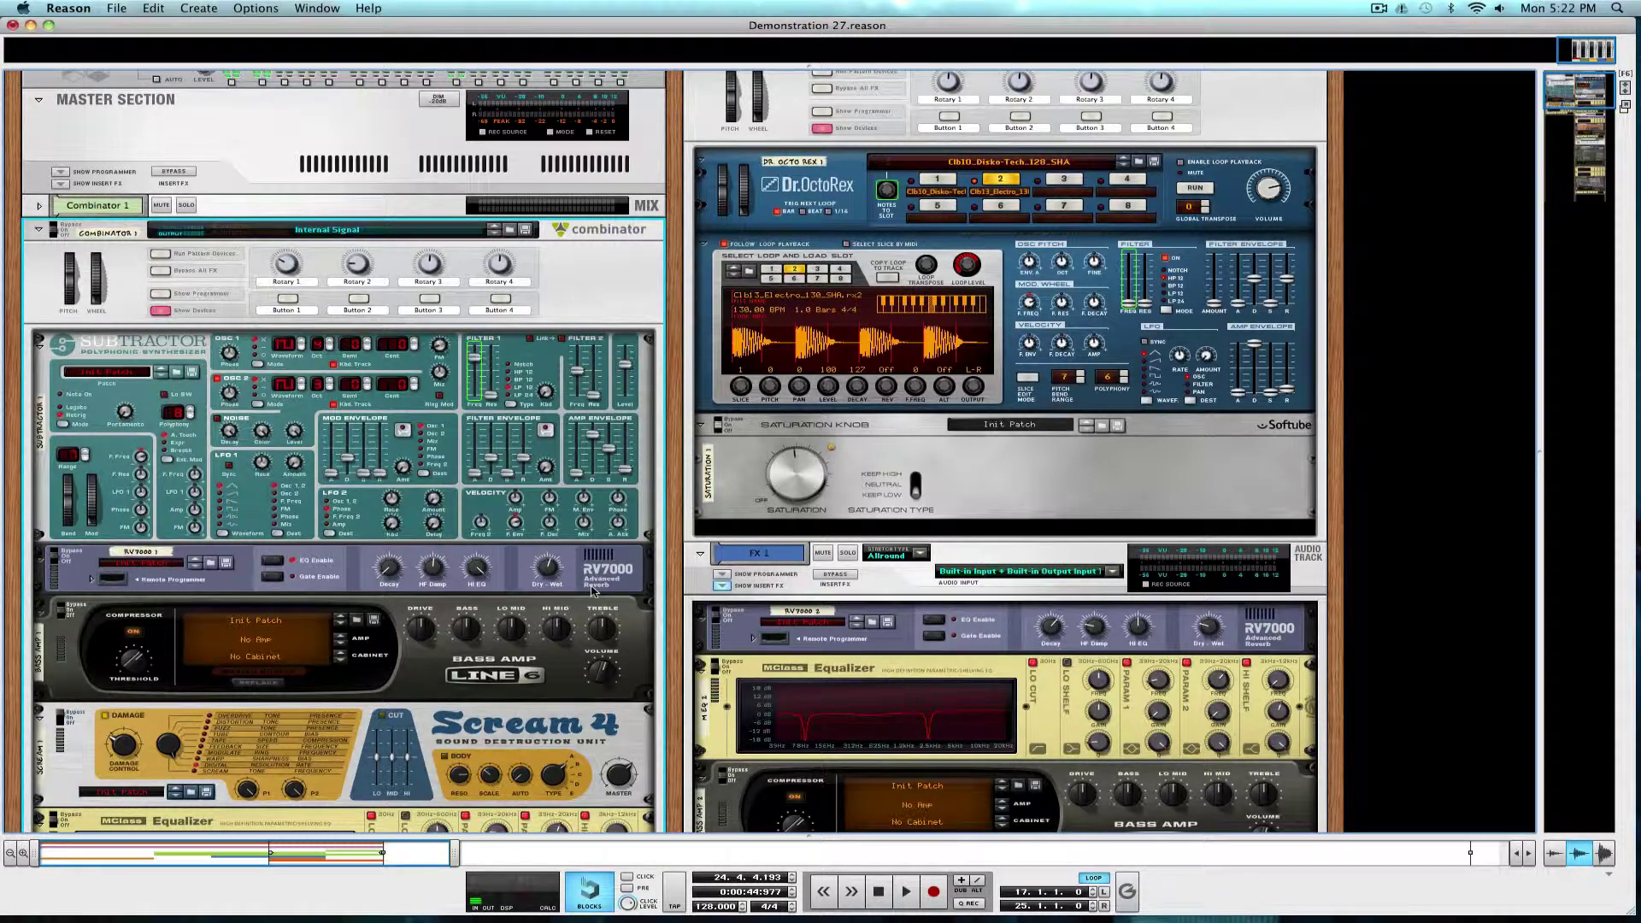
pyautogui.scroll(-5, 1005, 620)
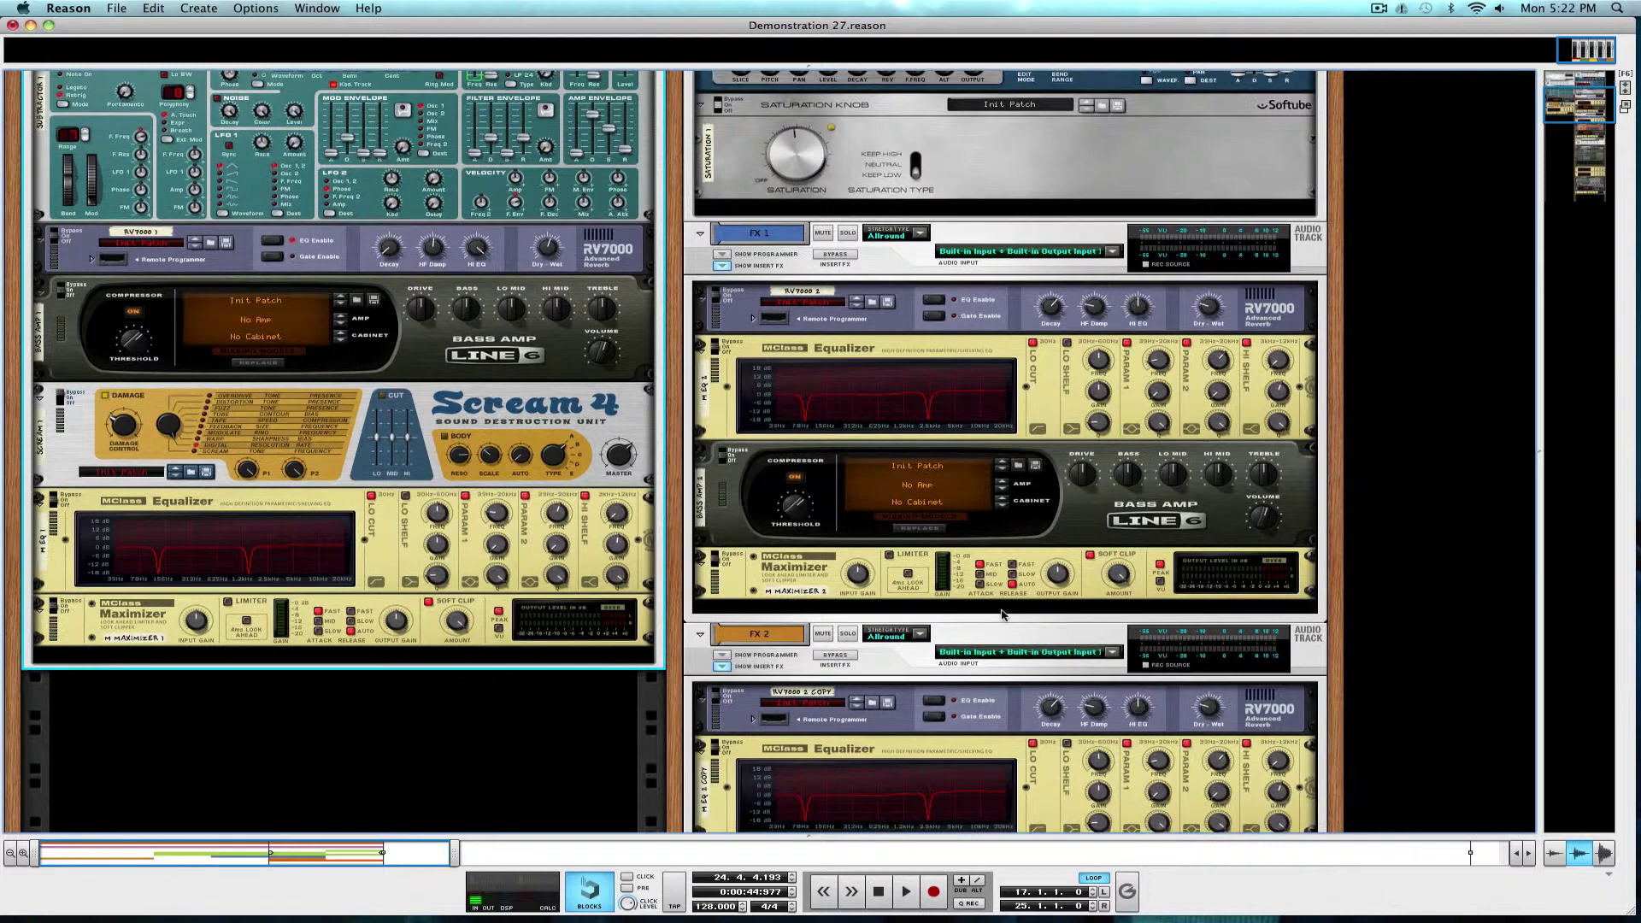
pyautogui.scroll(5, 275, 416)
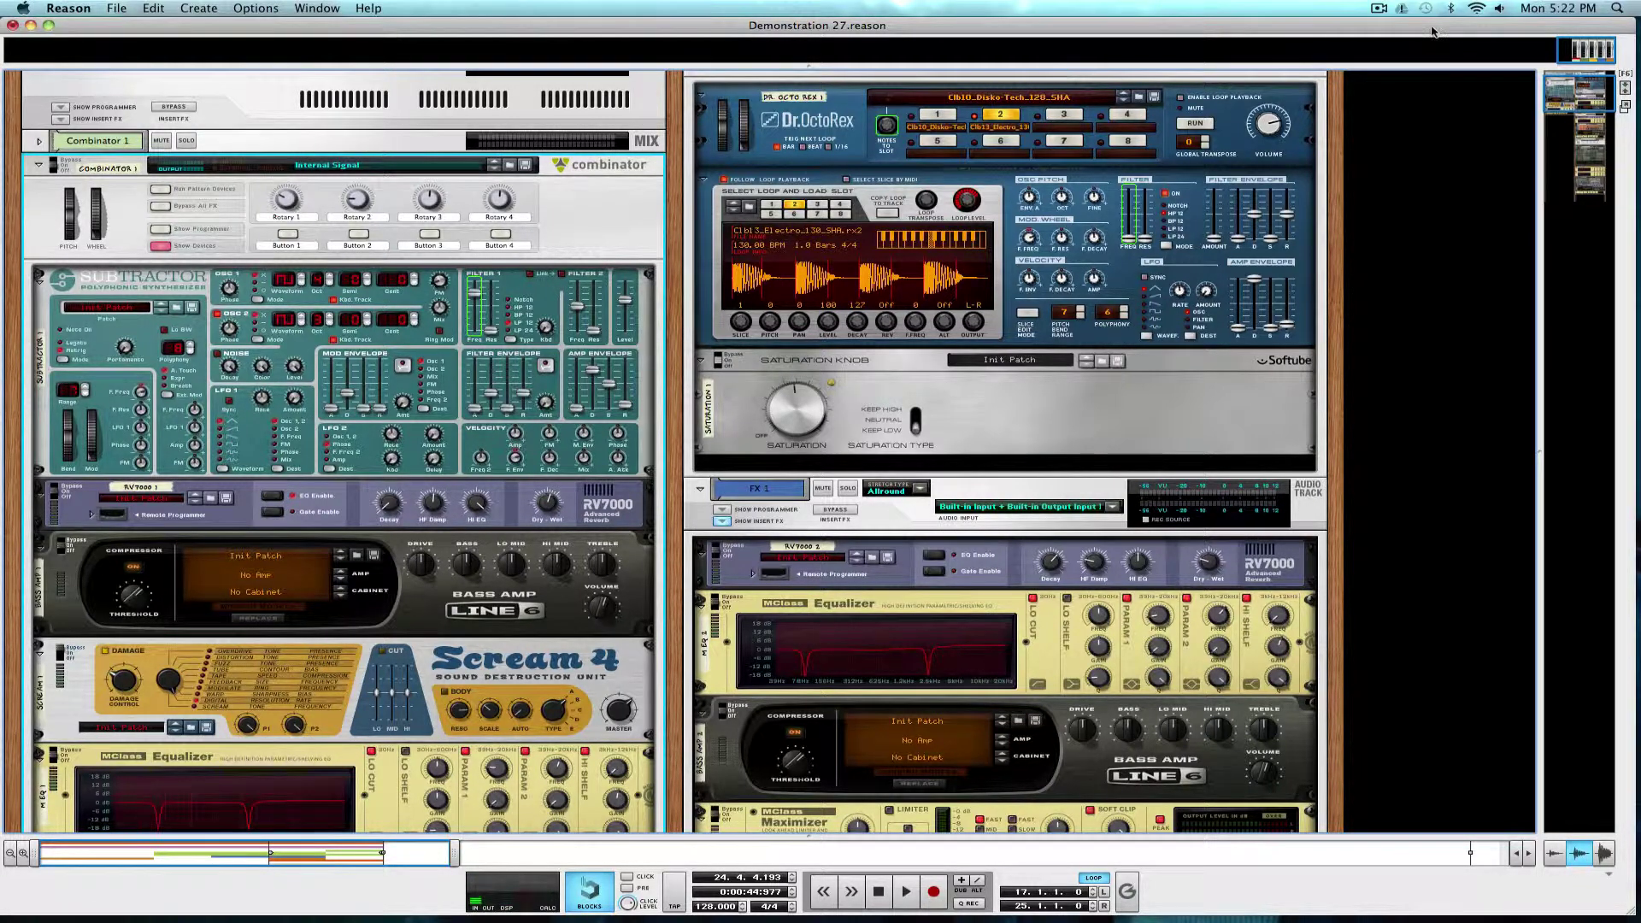
# - Create a new empty song via File > New and hide its sequencer
pyautogui.moveTo(1534, 35); pyautogui.dragTo(0, 8)
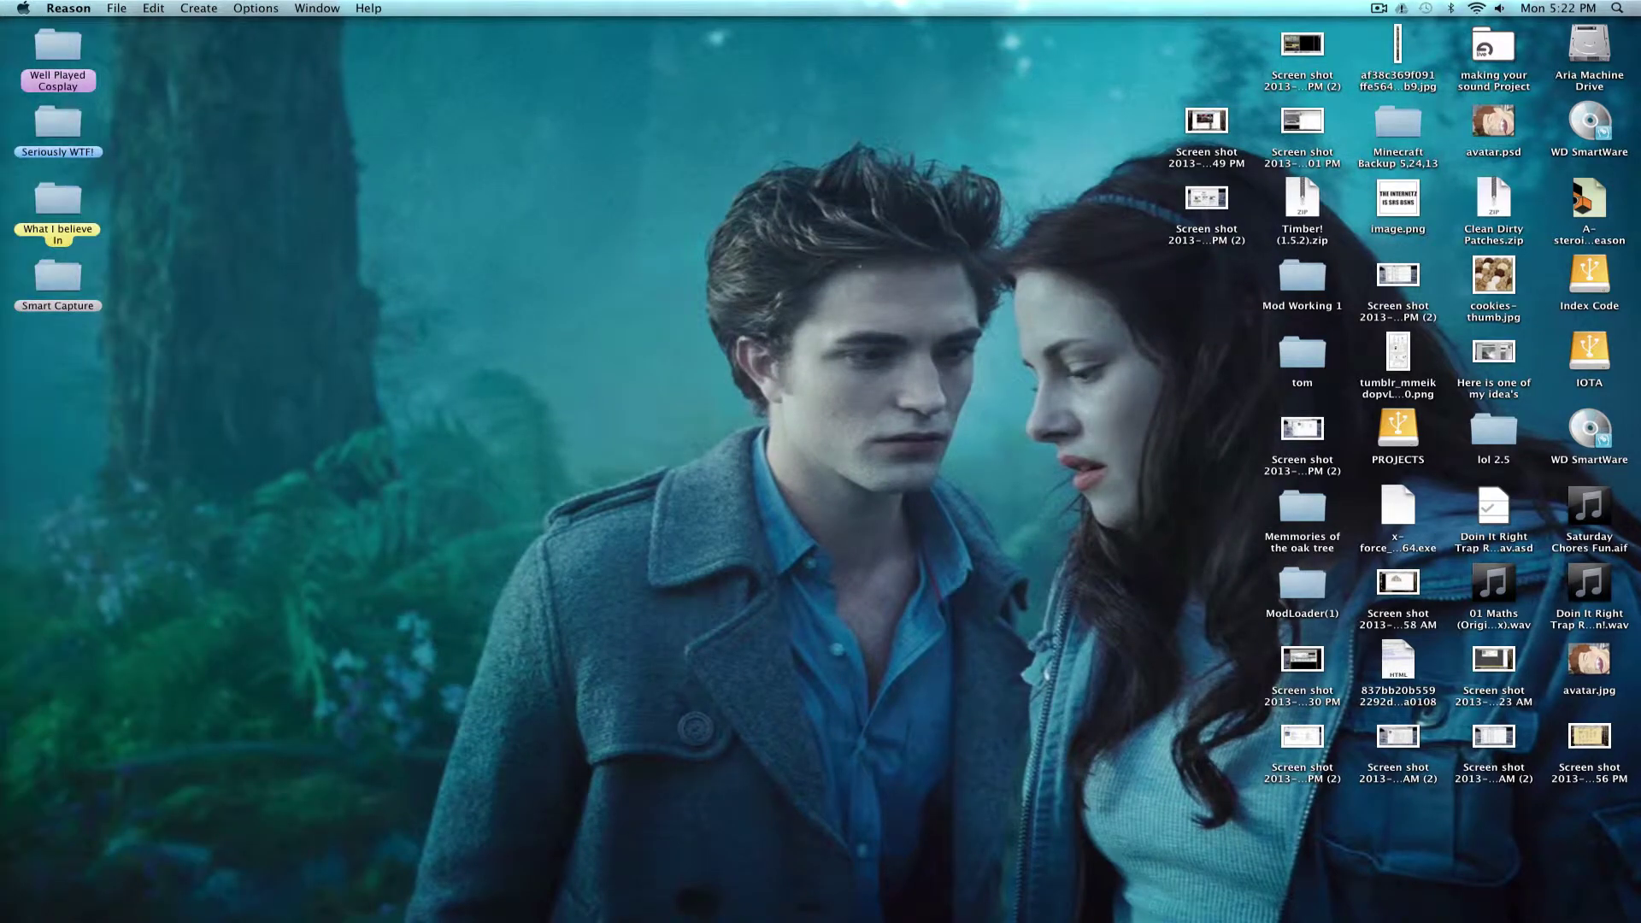
pyautogui.click(116, 7)
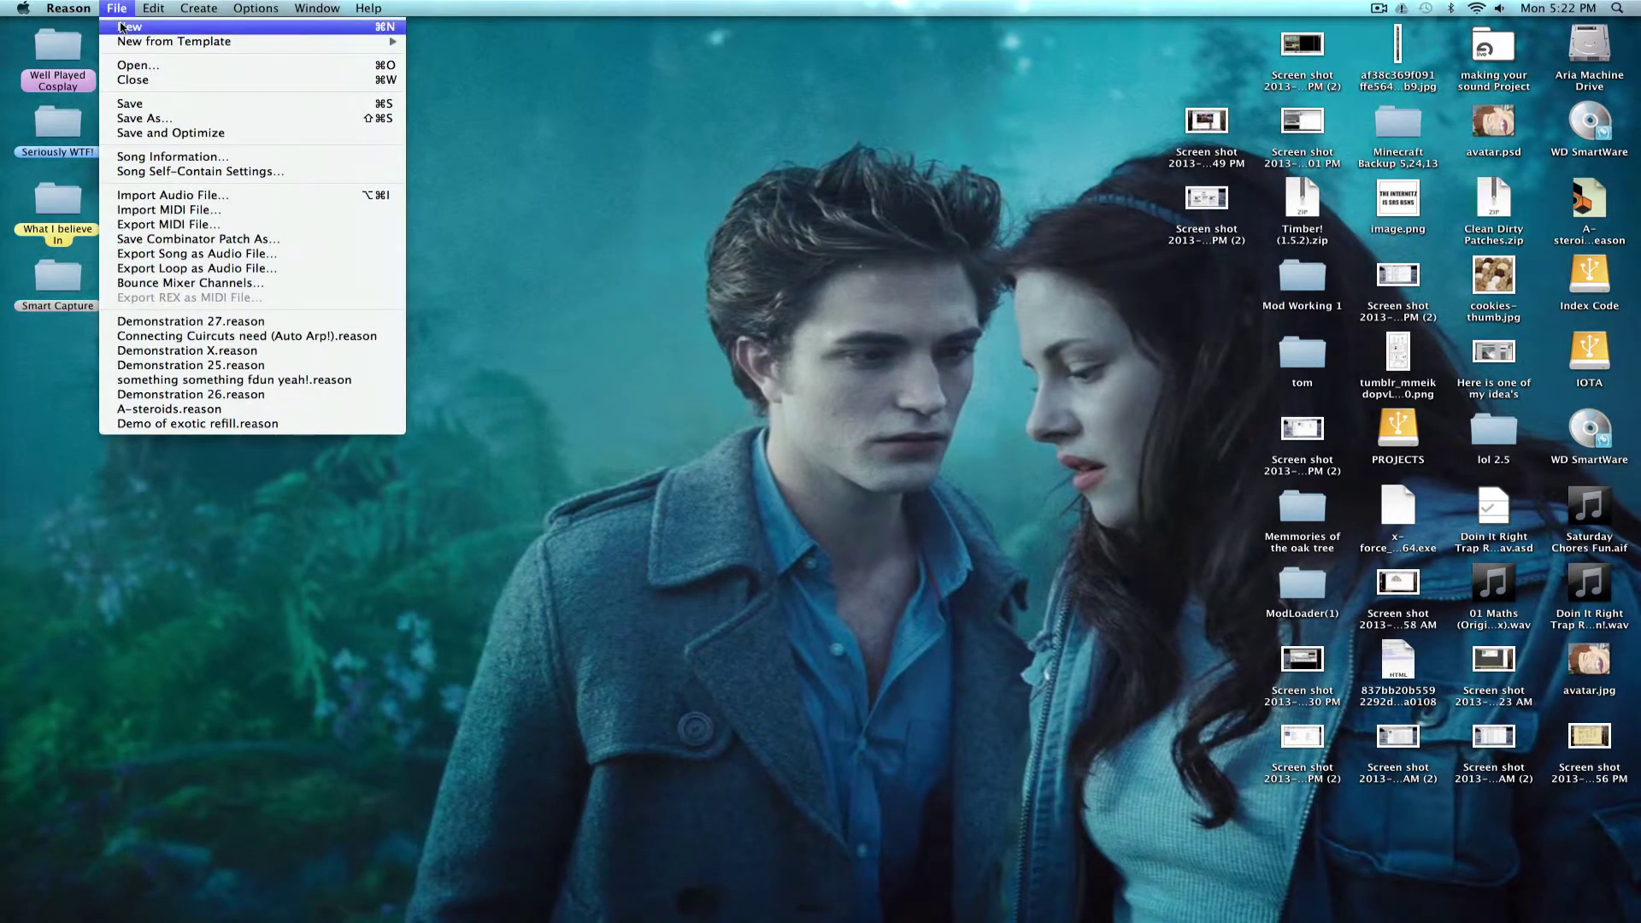
pyautogui.click(154, 27)
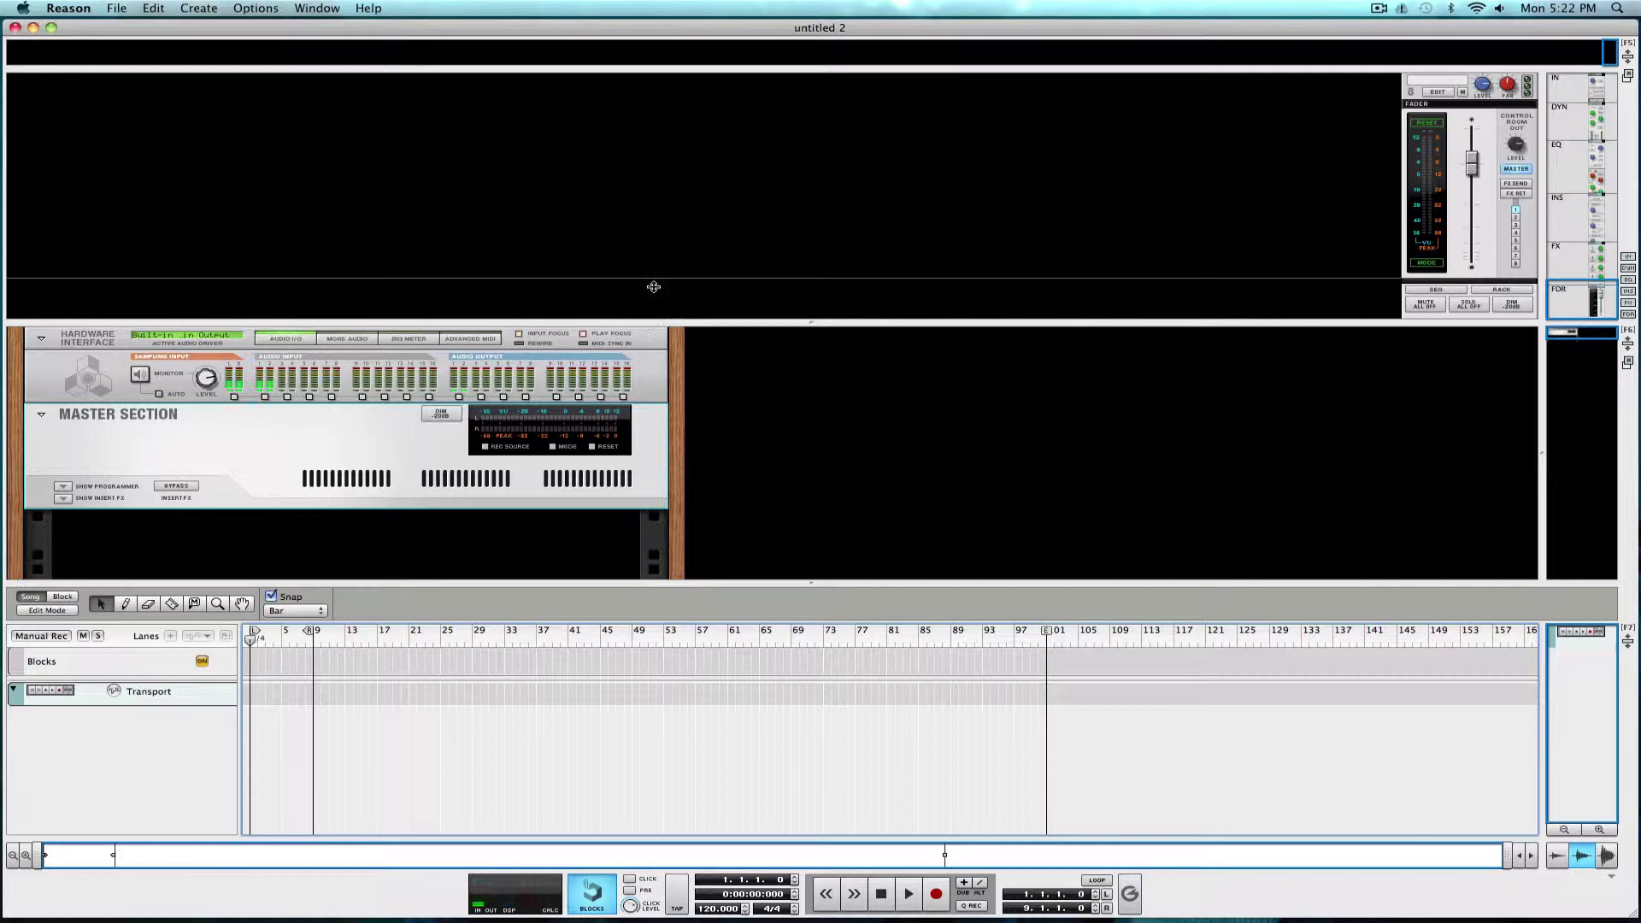
pyautogui.doubleClick(362, 582)
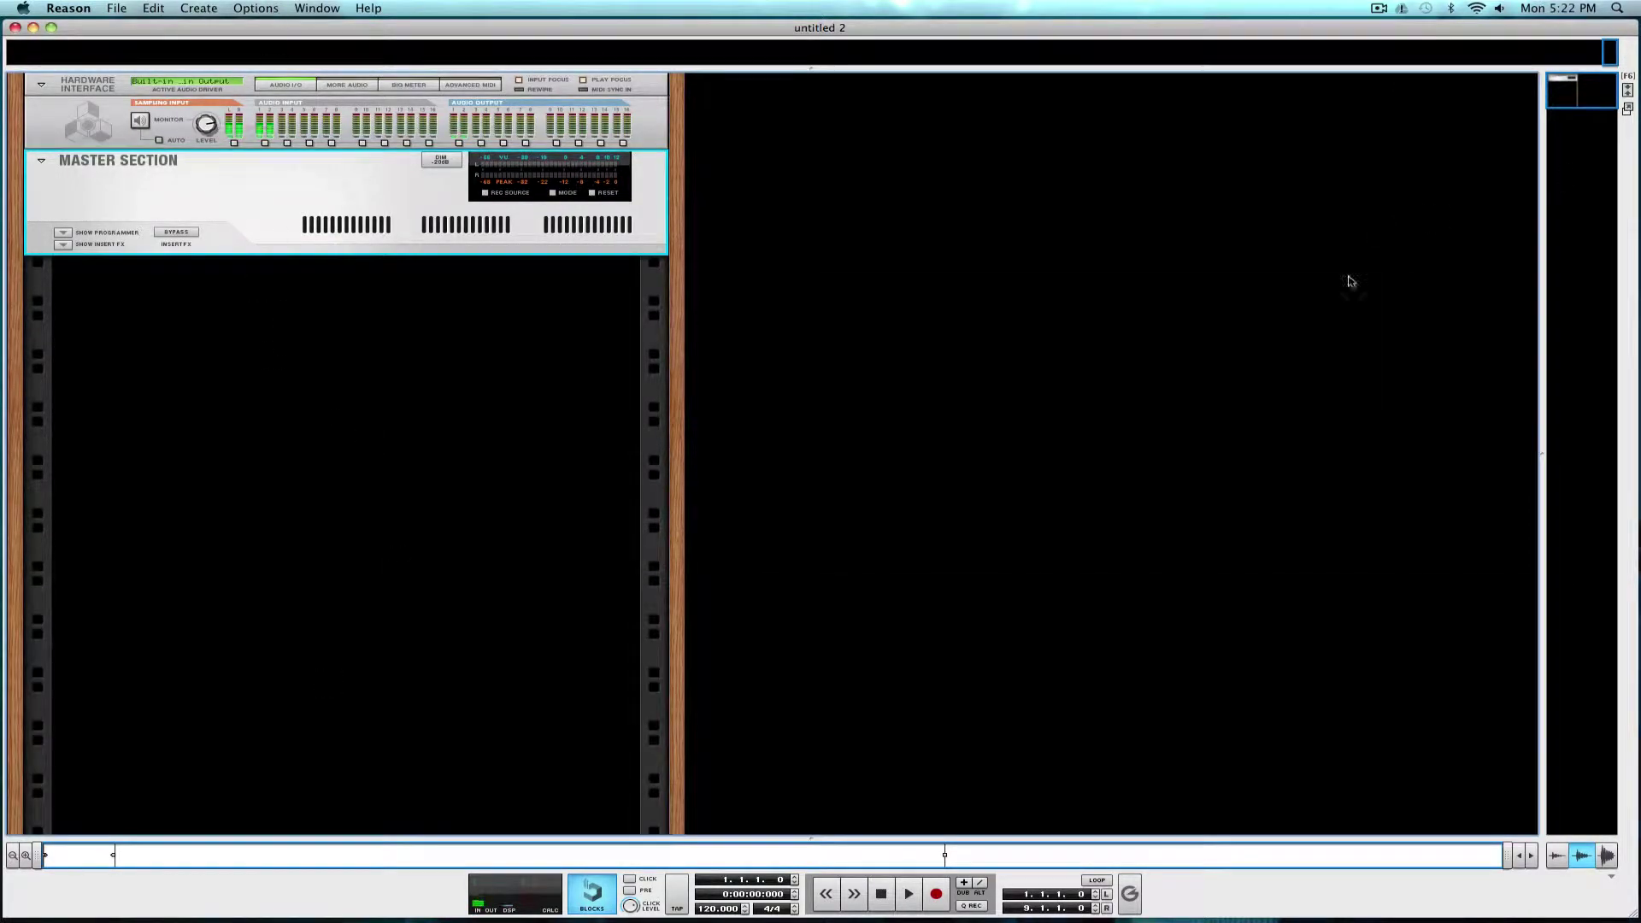
# - Create Combinator 1 in the empty rack from the Utilities device menu
pyautogui.rightClick(202, 355)
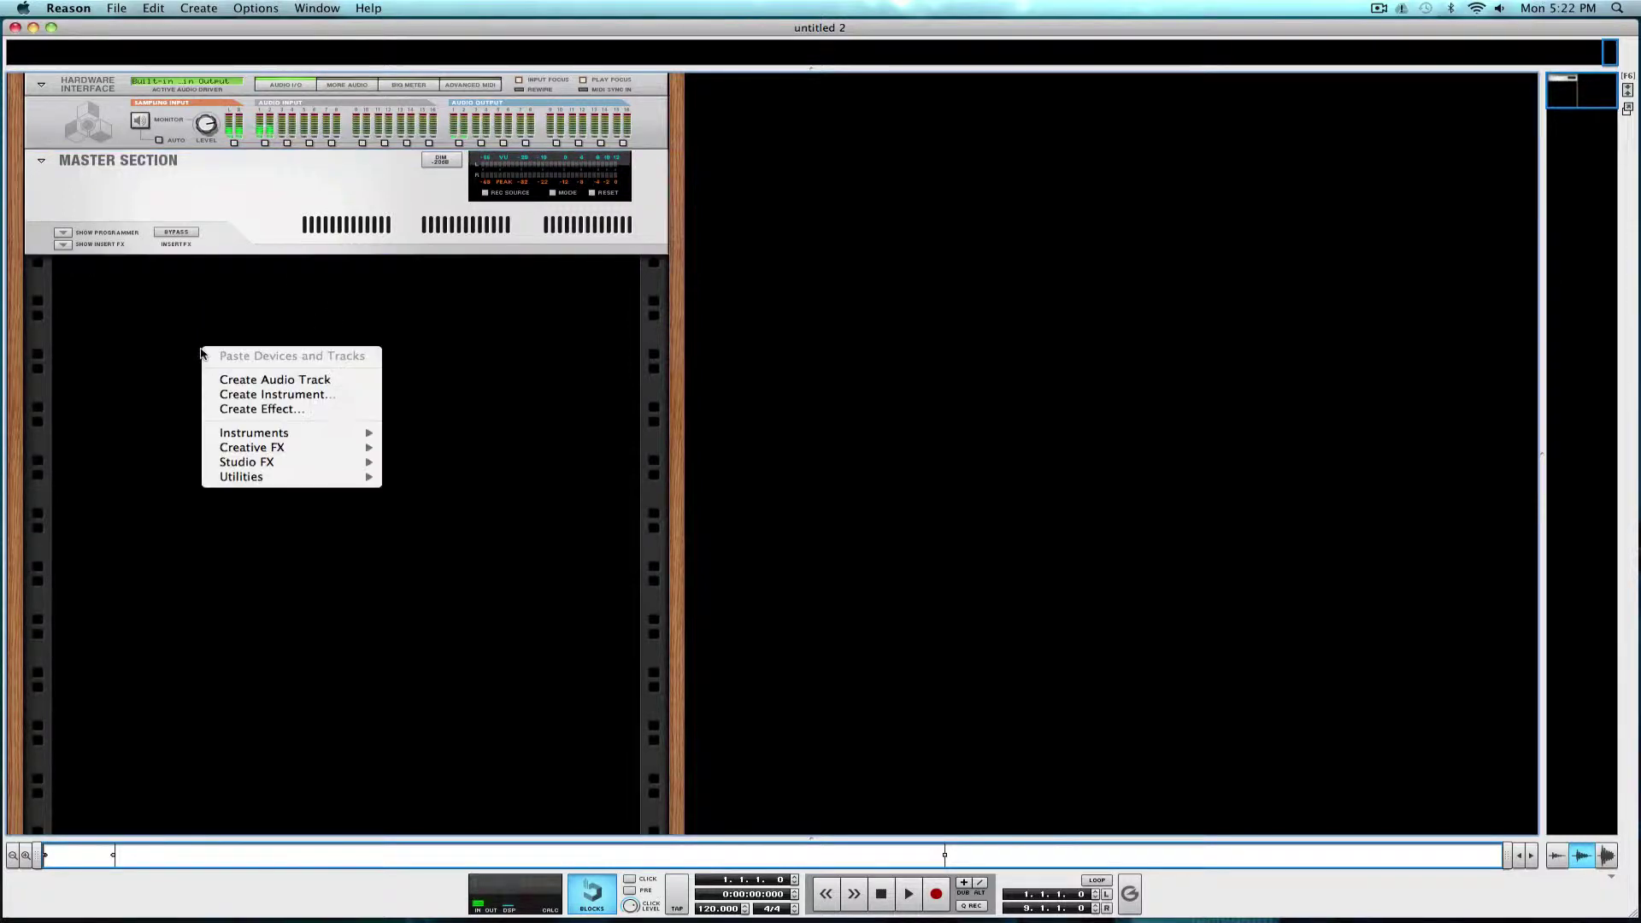
pyautogui.moveTo(355, 582)
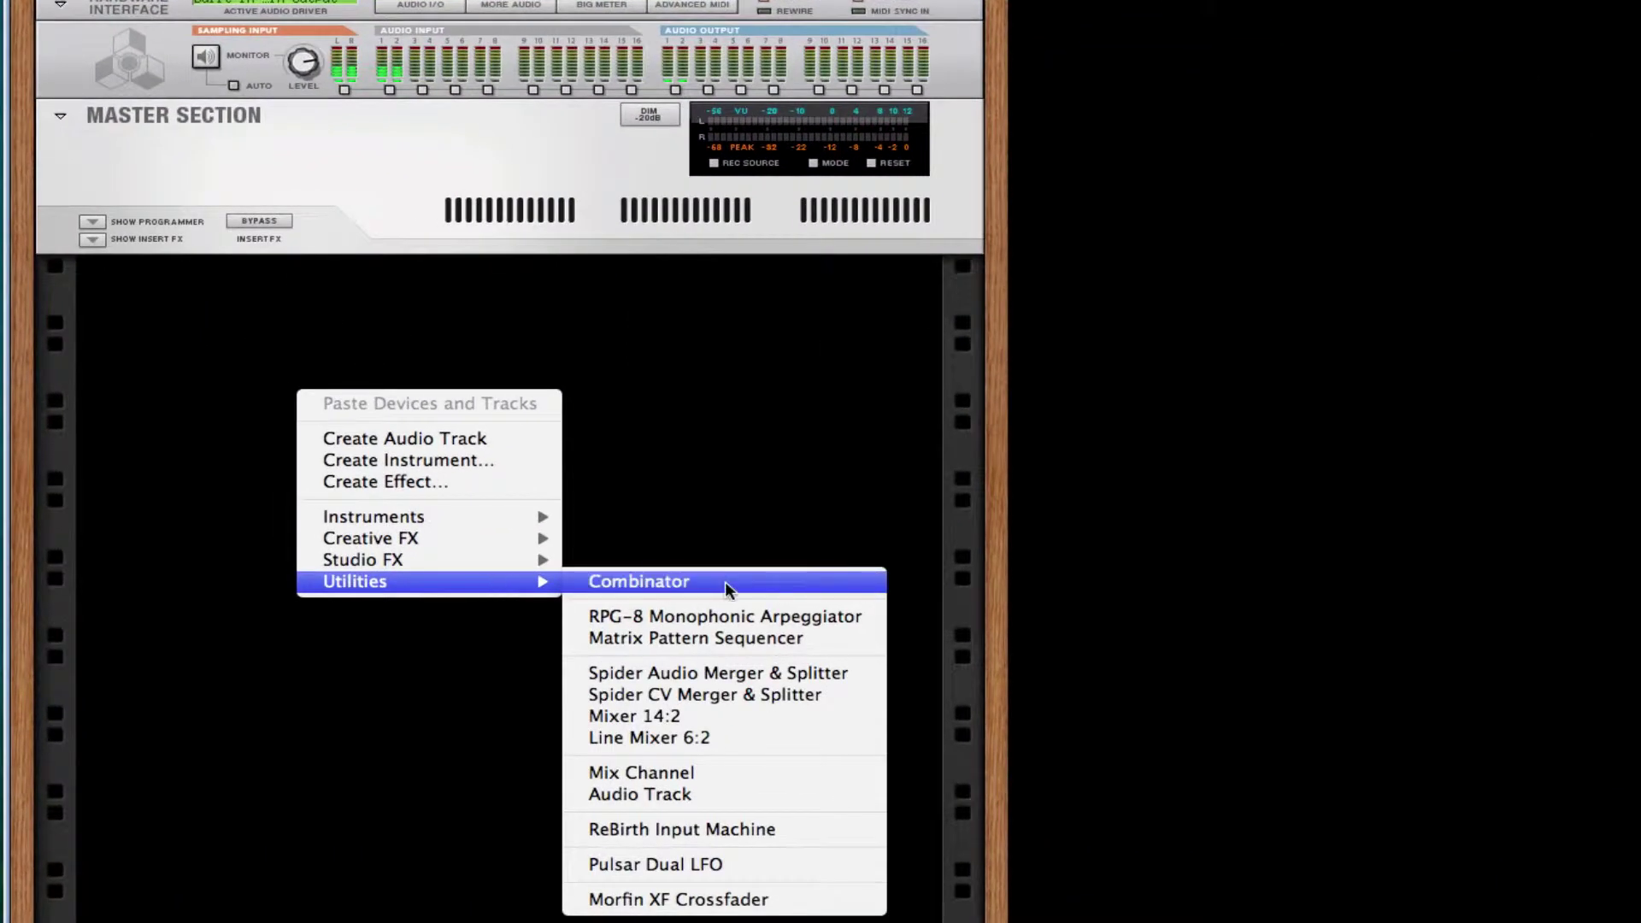
pyautogui.click(724, 580)
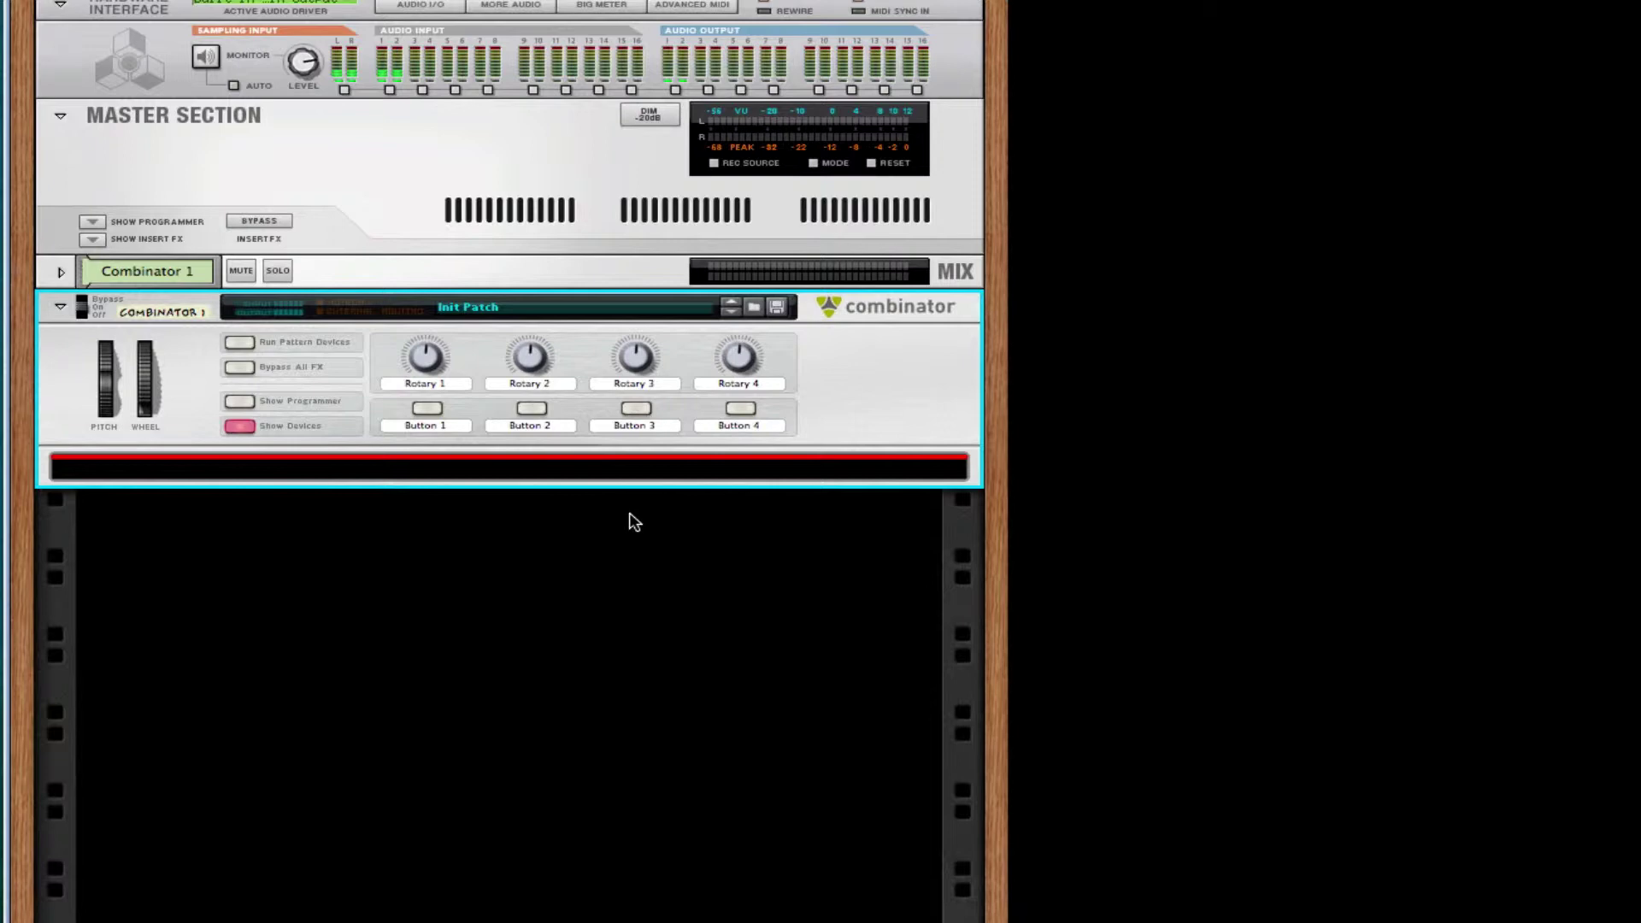
# - Show the Tool Window and browse its instrument, utility and creative effect devices
pyautogui.click(565, 1)
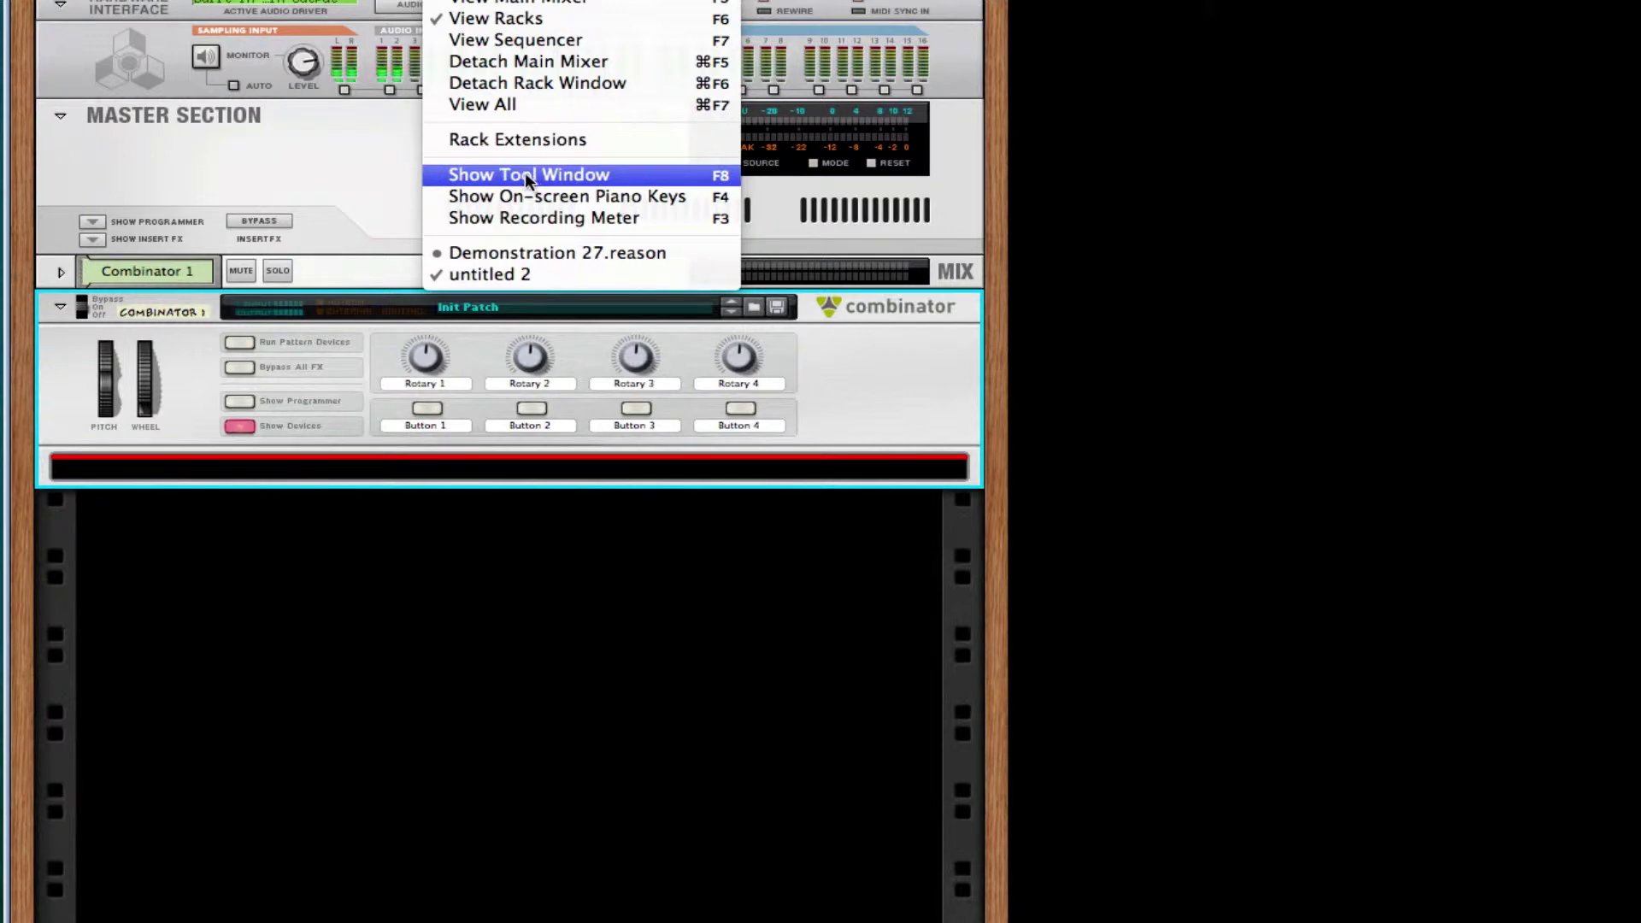
pyautogui.click(558, 181)
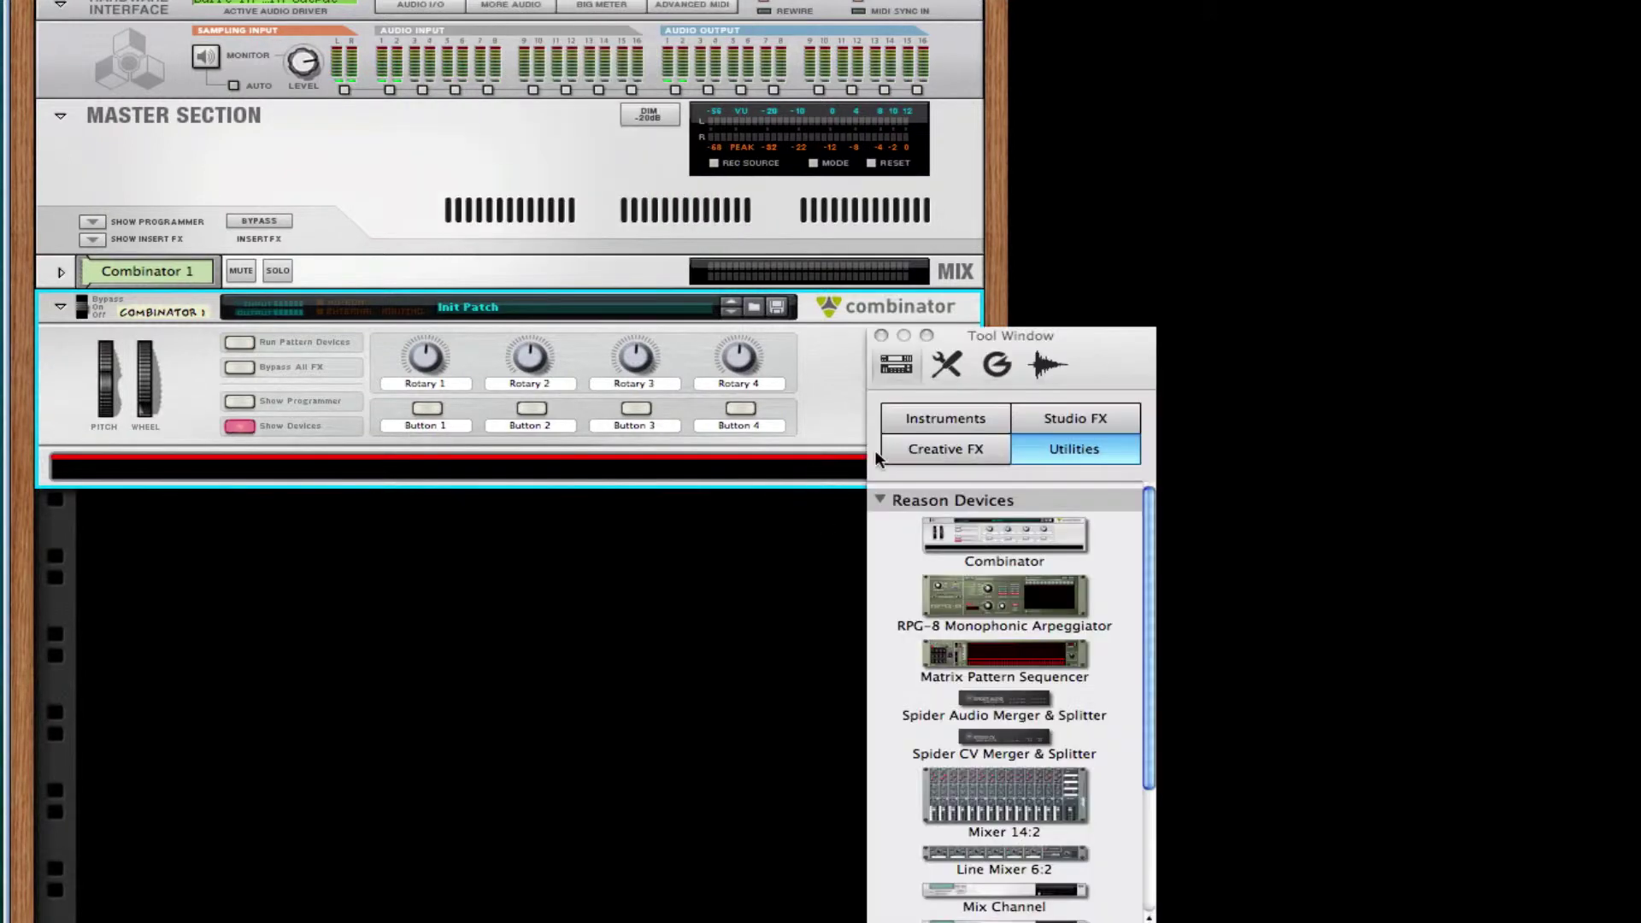
pyautogui.moveTo(1013, 336); pyautogui.dragTo(477, 446)
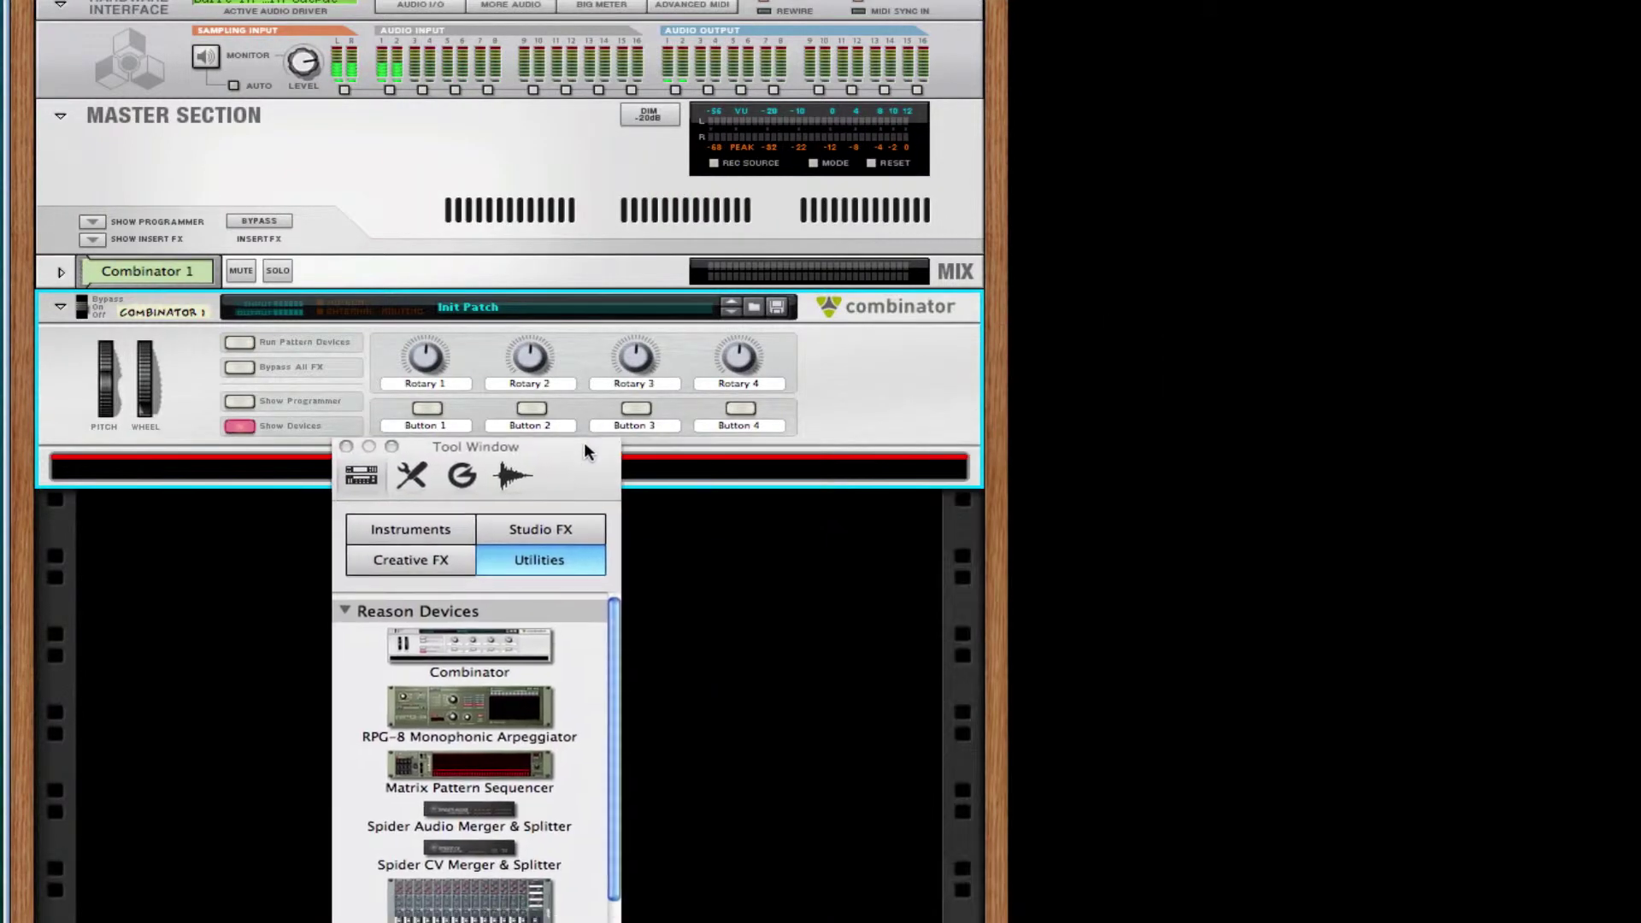
pyautogui.click(412, 532)
pyautogui.click(538, 561)
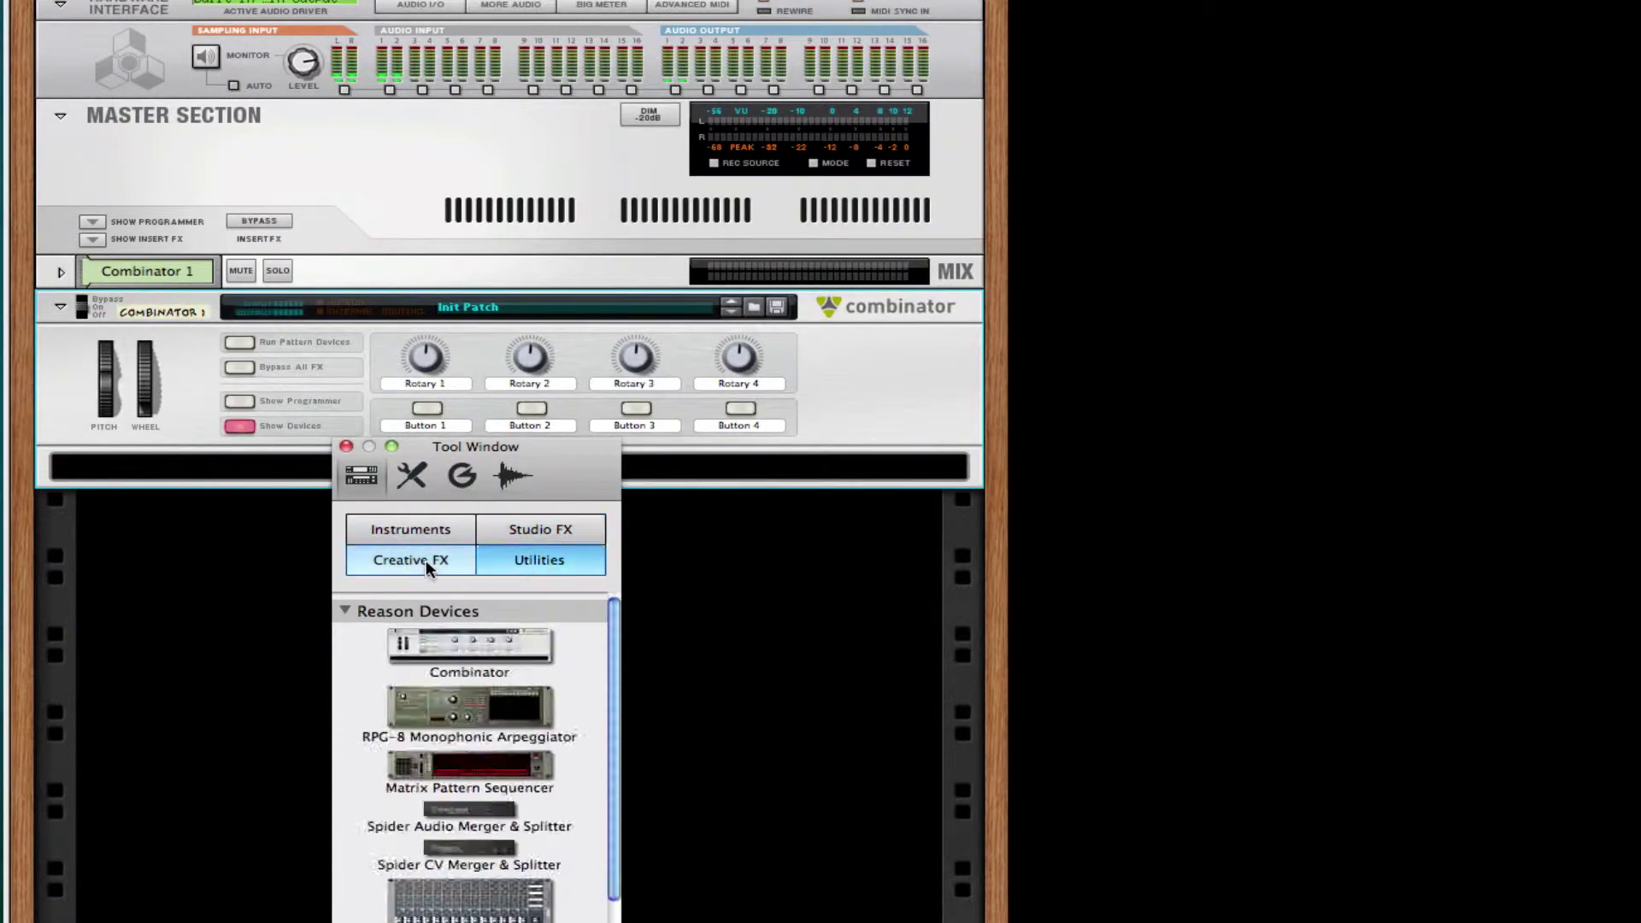
pyautogui.click(410, 560)
# - Undo a stray Pulveriser and insert SubTractor 1 into the Combinator
pyautogui.moveTo(493, 651); pyautogui.dragTo(1089, 576)
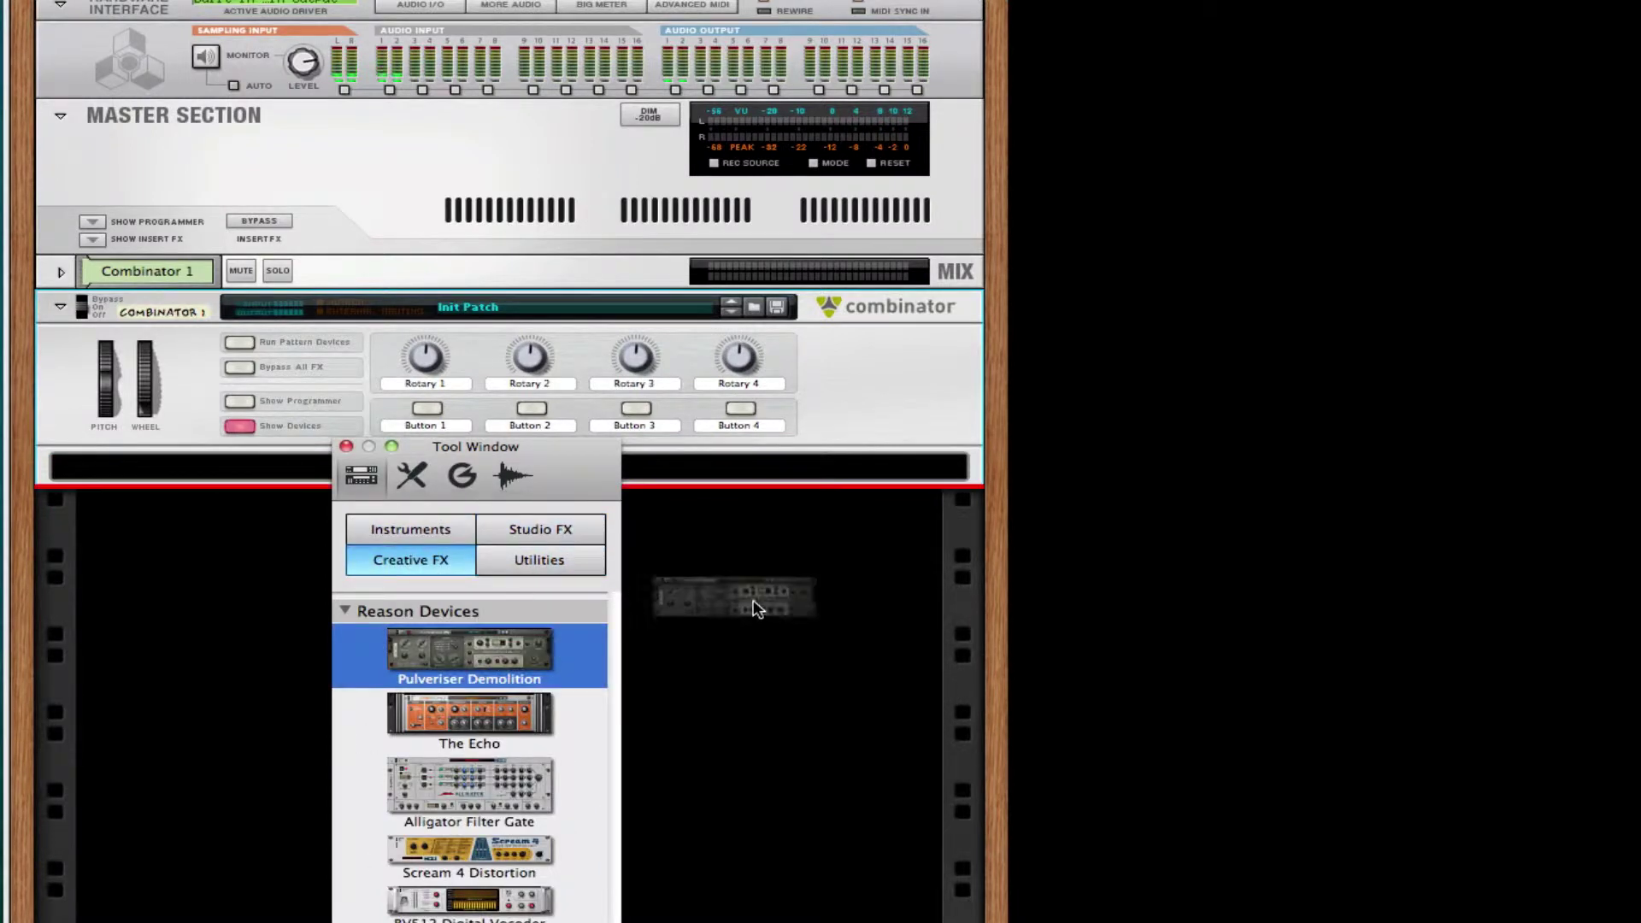
pyautogui.hotkey('ctrl', 'z')
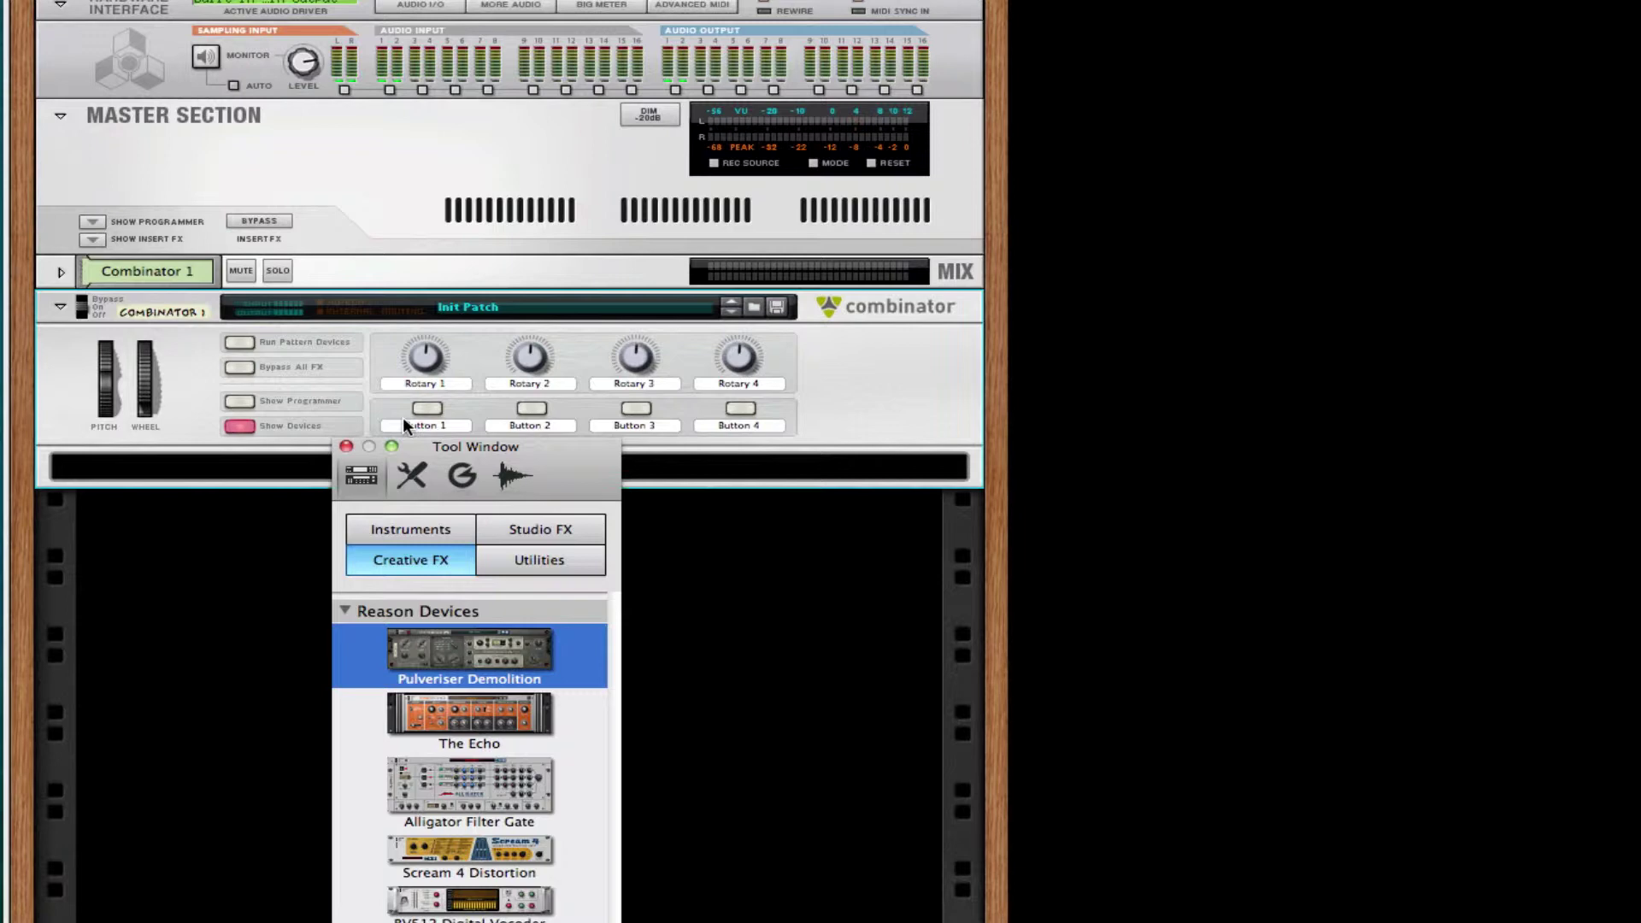
pyautogui.click(345, 446)
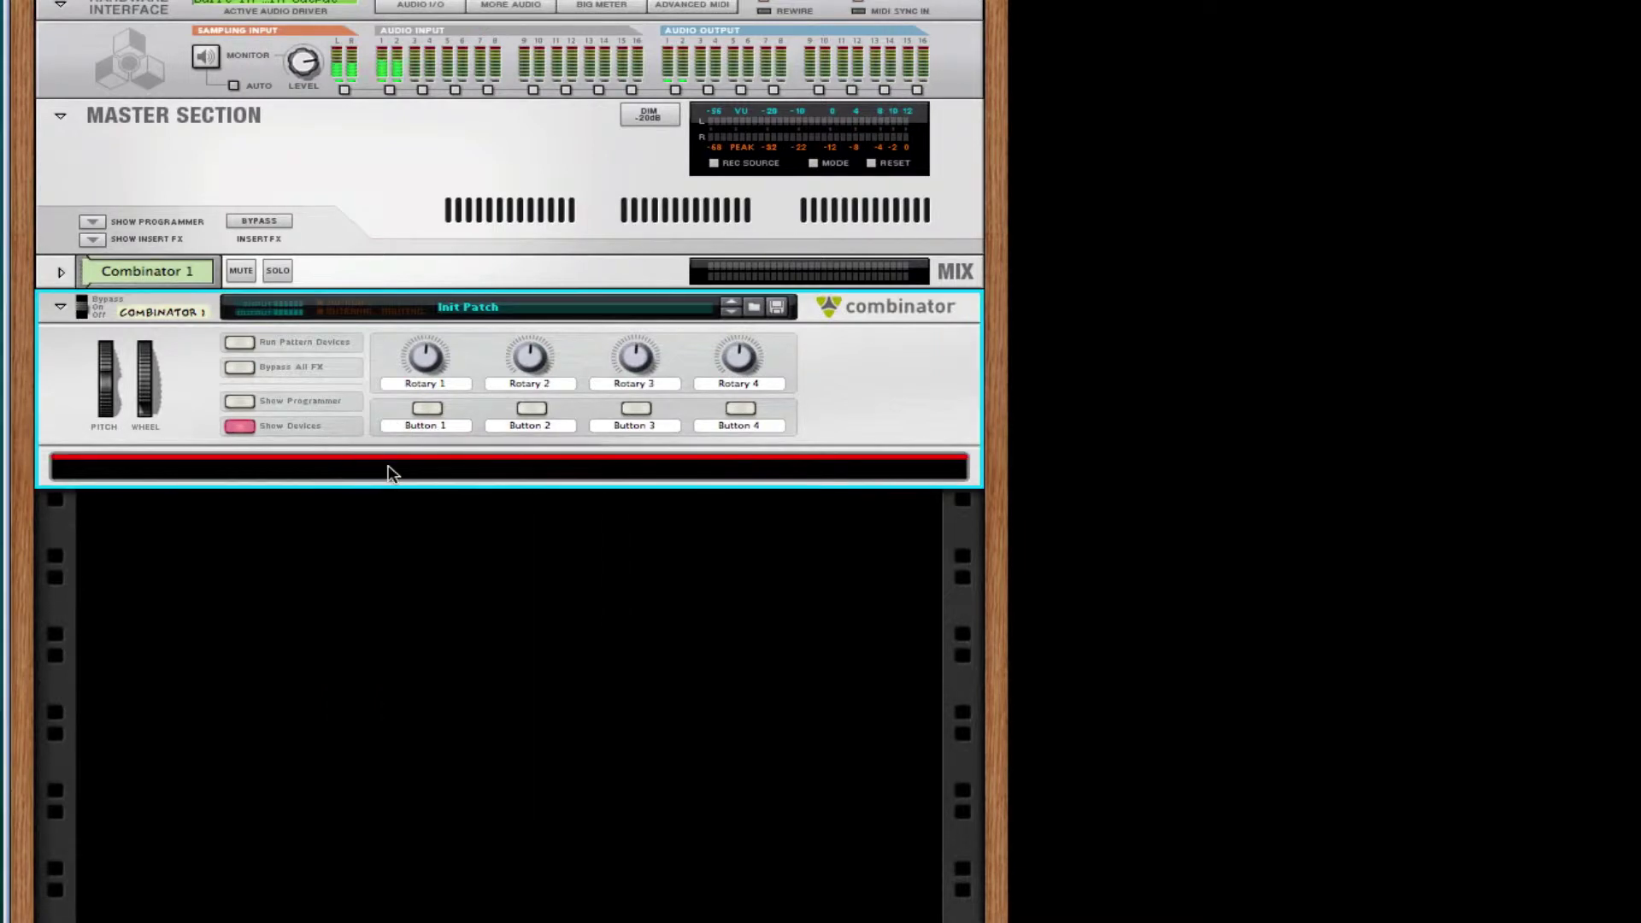
pyautogui.rightClick(439, 464)
pyautogui.moveTo(515, 675)
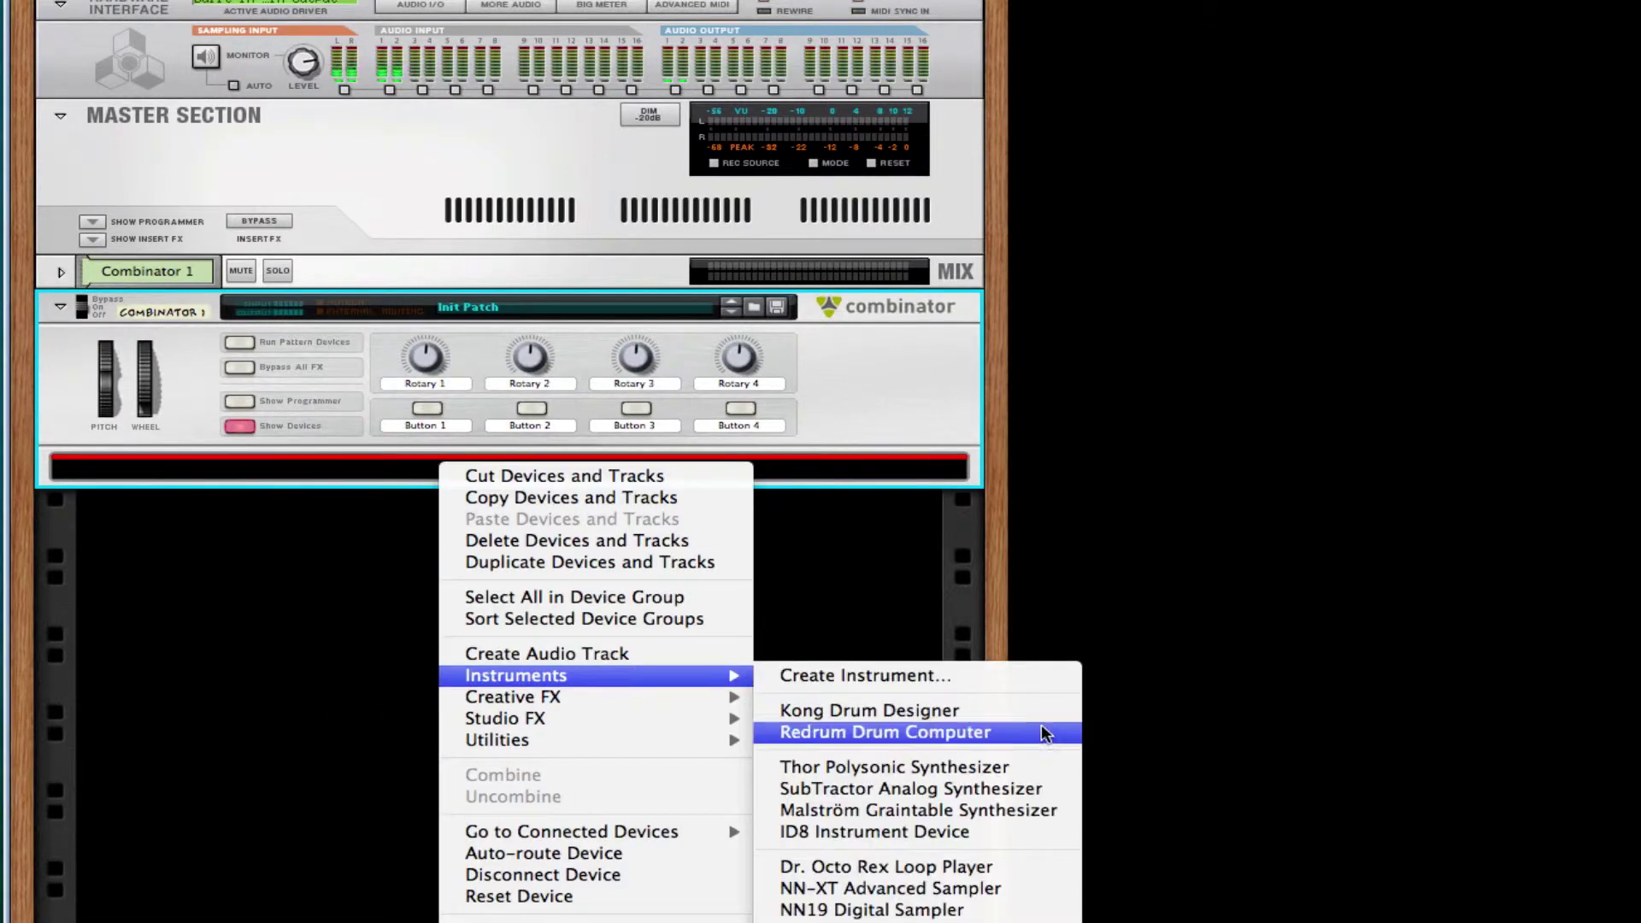
pyautogui.click(910, 789)
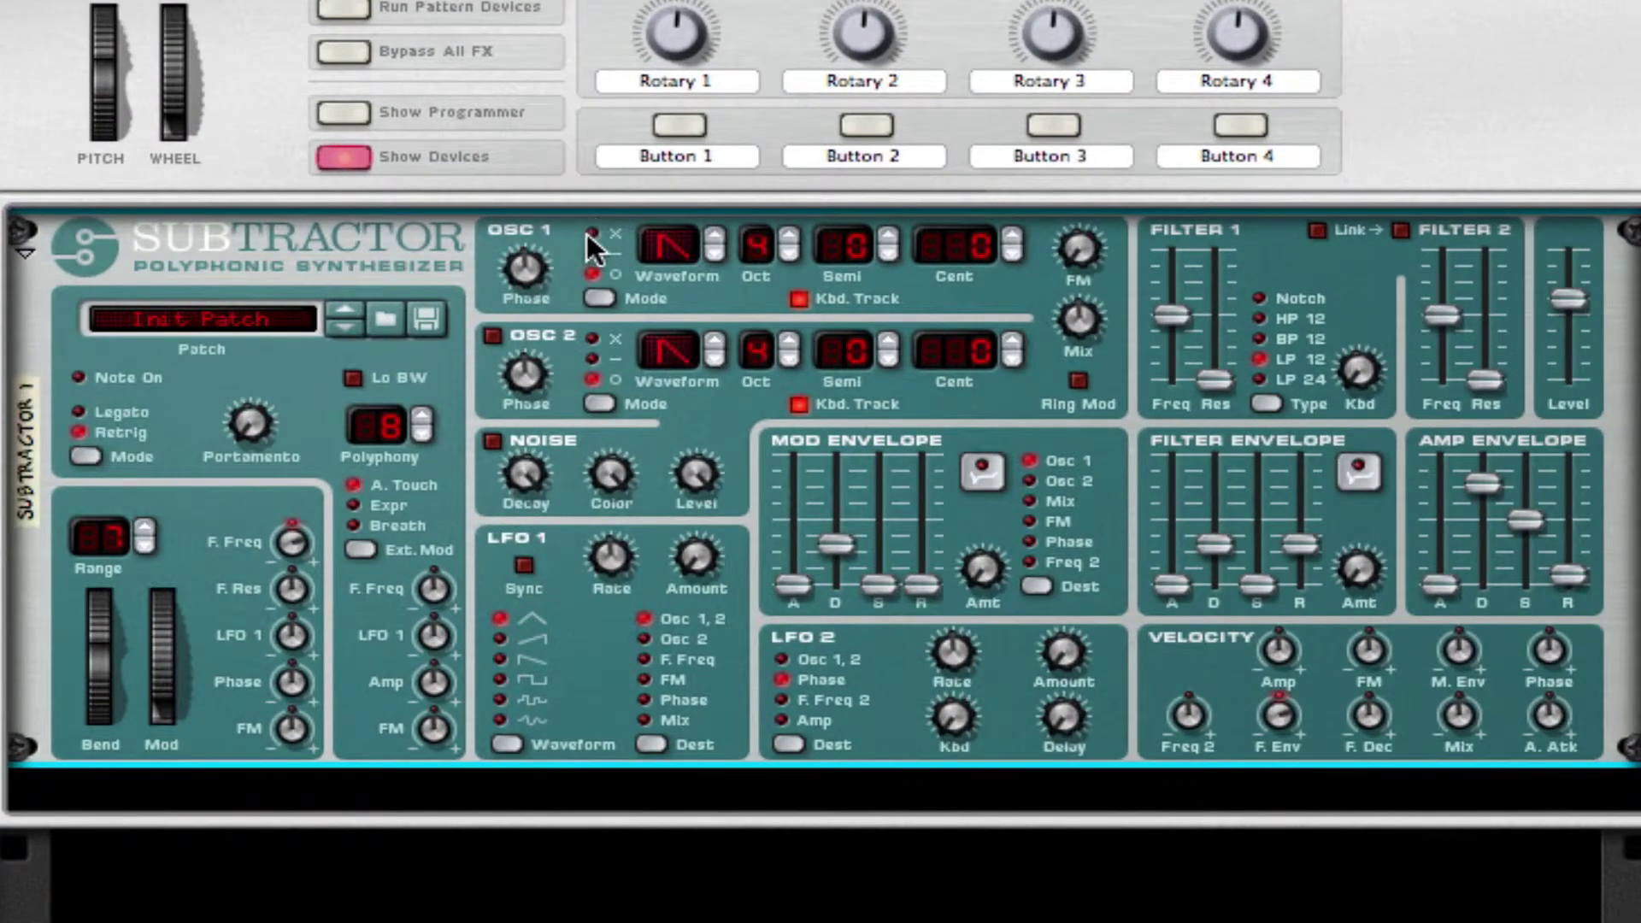
# - Set Osc 1 to a square wave, and enable Osc 2 as a square wave
pyautogui.click(715, 239)
pyautogui.click(495, 337)
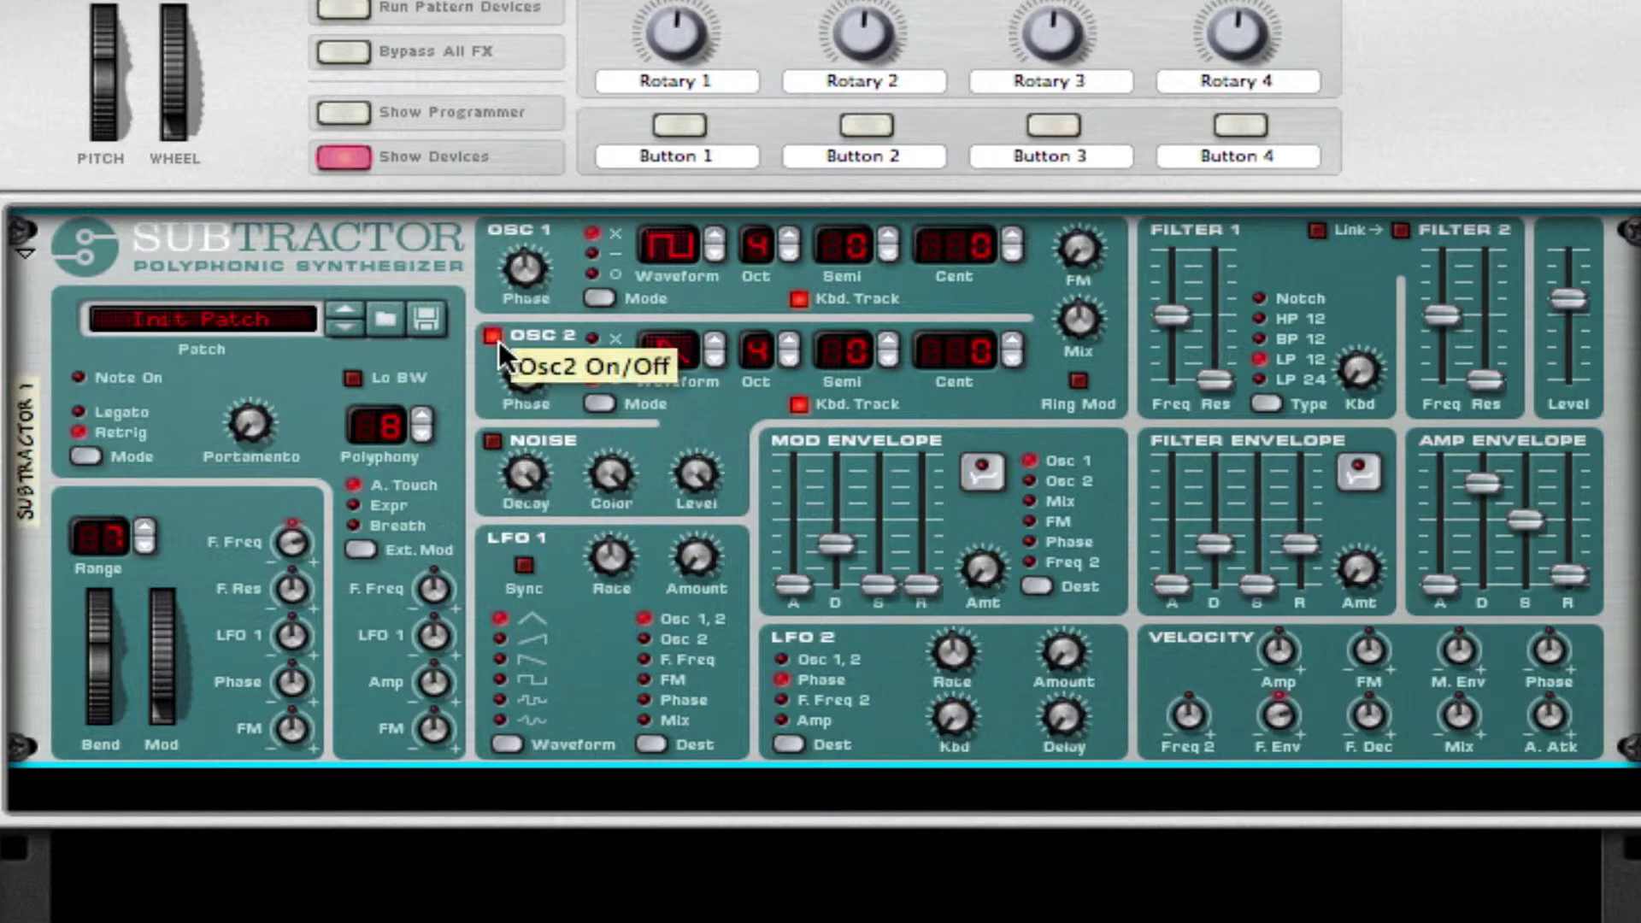
pyautogui.click(716, 344)
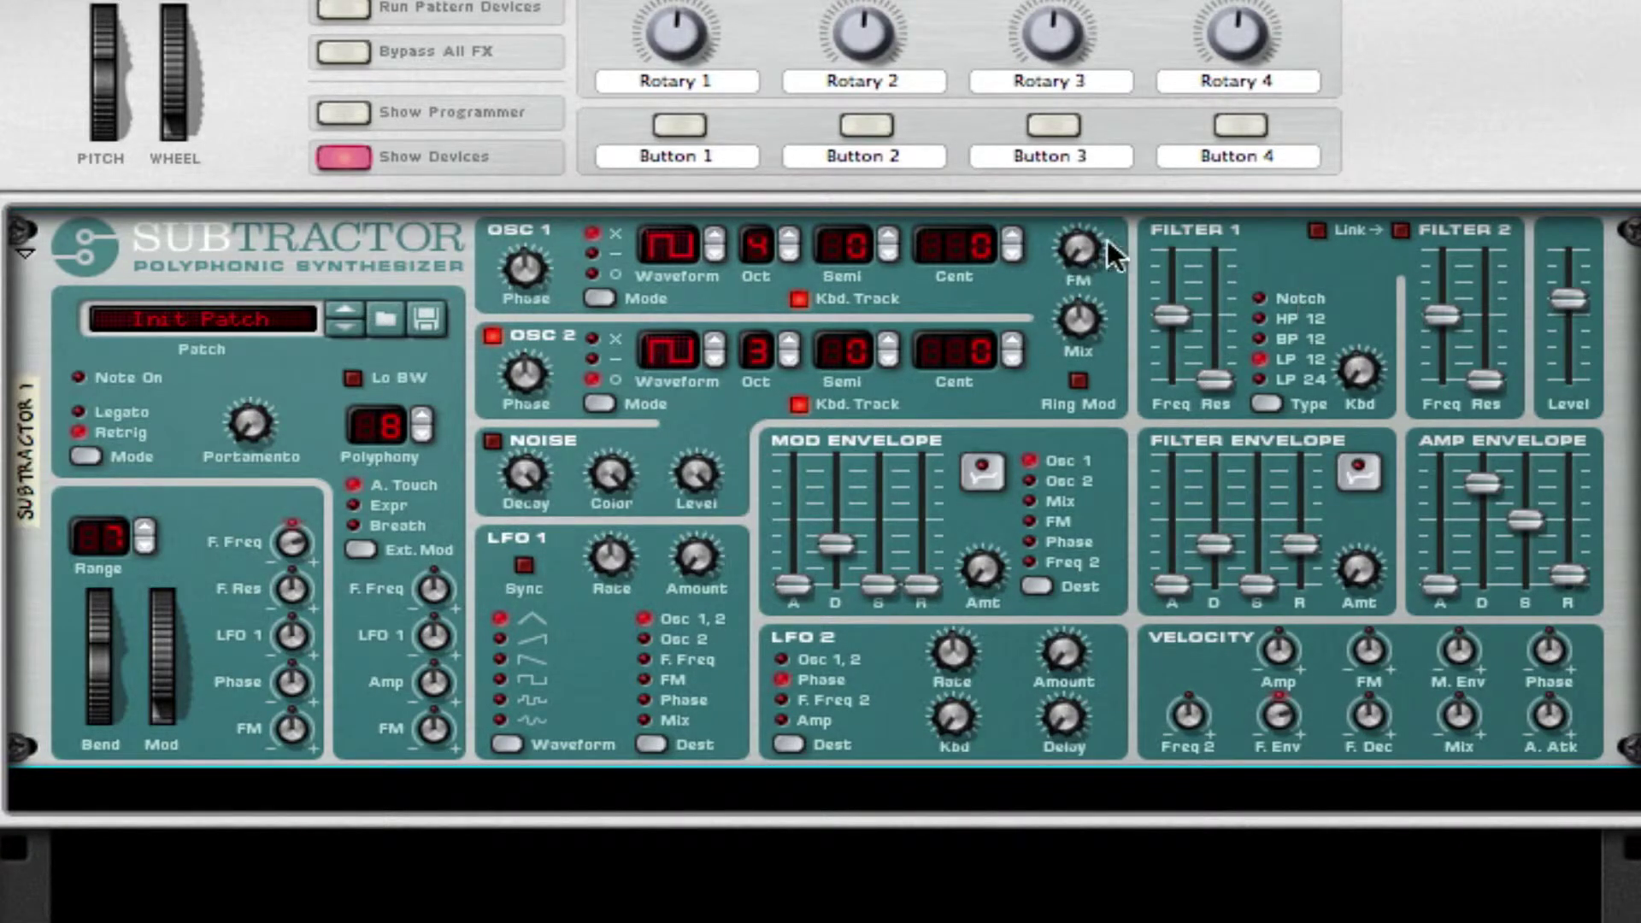
# - Raise the FM amount, change the Osc 2 phase mode, and set Filter 1 cutoff to about 58
pyautogui.moveTo(1084, 250); pyautogui.dragTo(1097, 231)
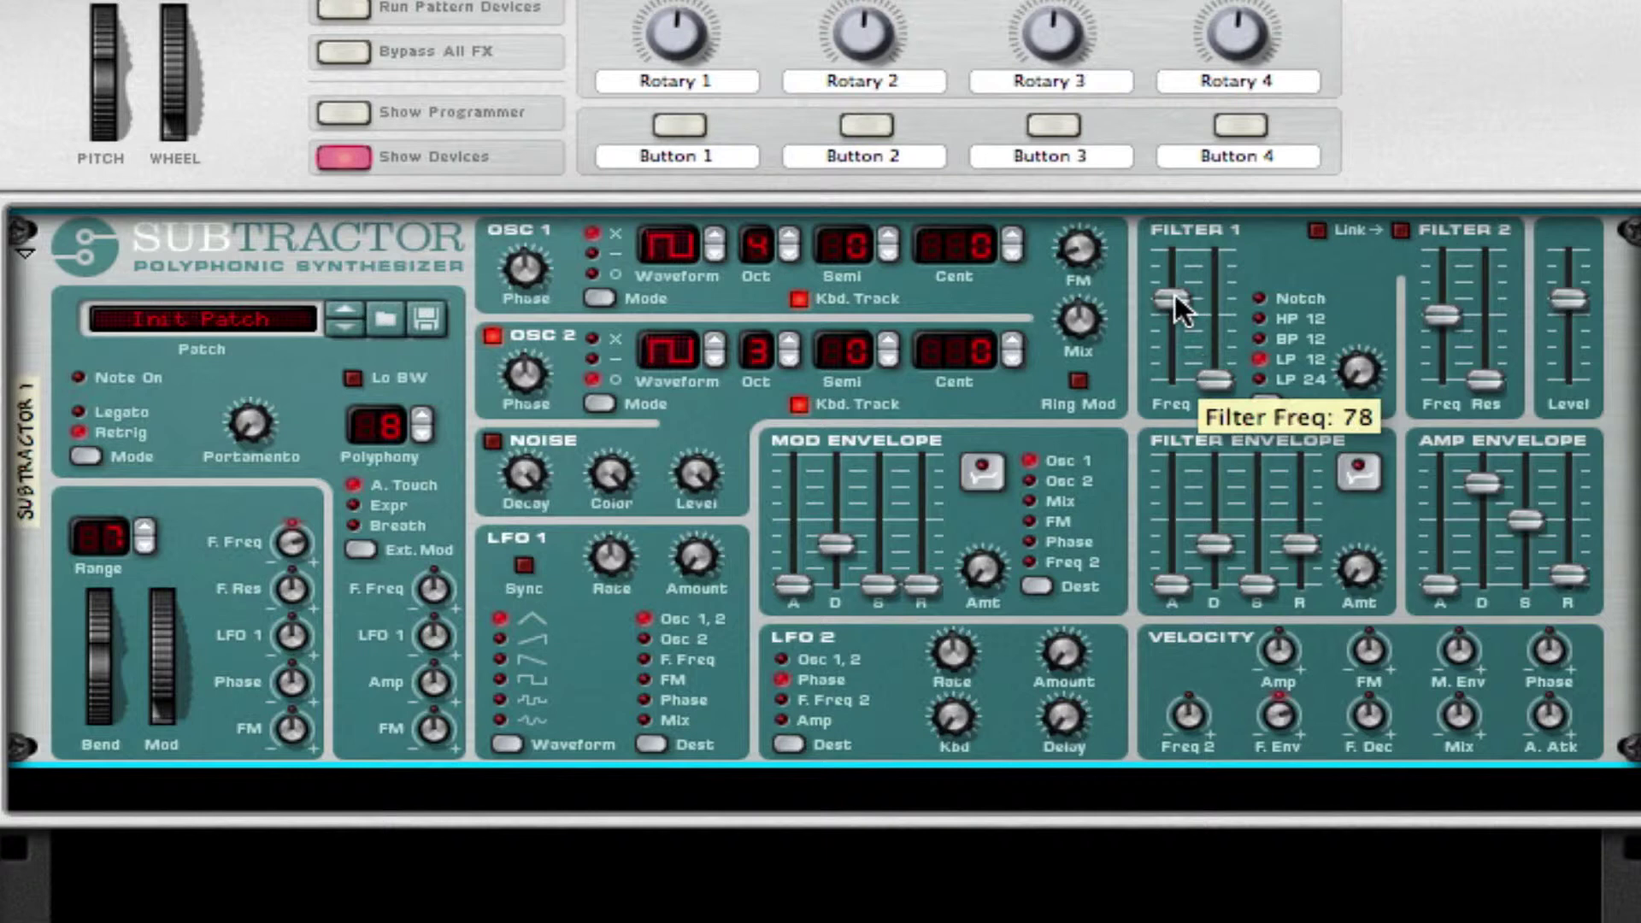
pyautogui.moveTo(1175, 314)
pyautogui.mouseDown()
pyautogui.moveTo(1181, 273)
pyautogui.moveTo(1168, 337)
pyautogui.mouseUp()
pyautogui.click(599, 400)
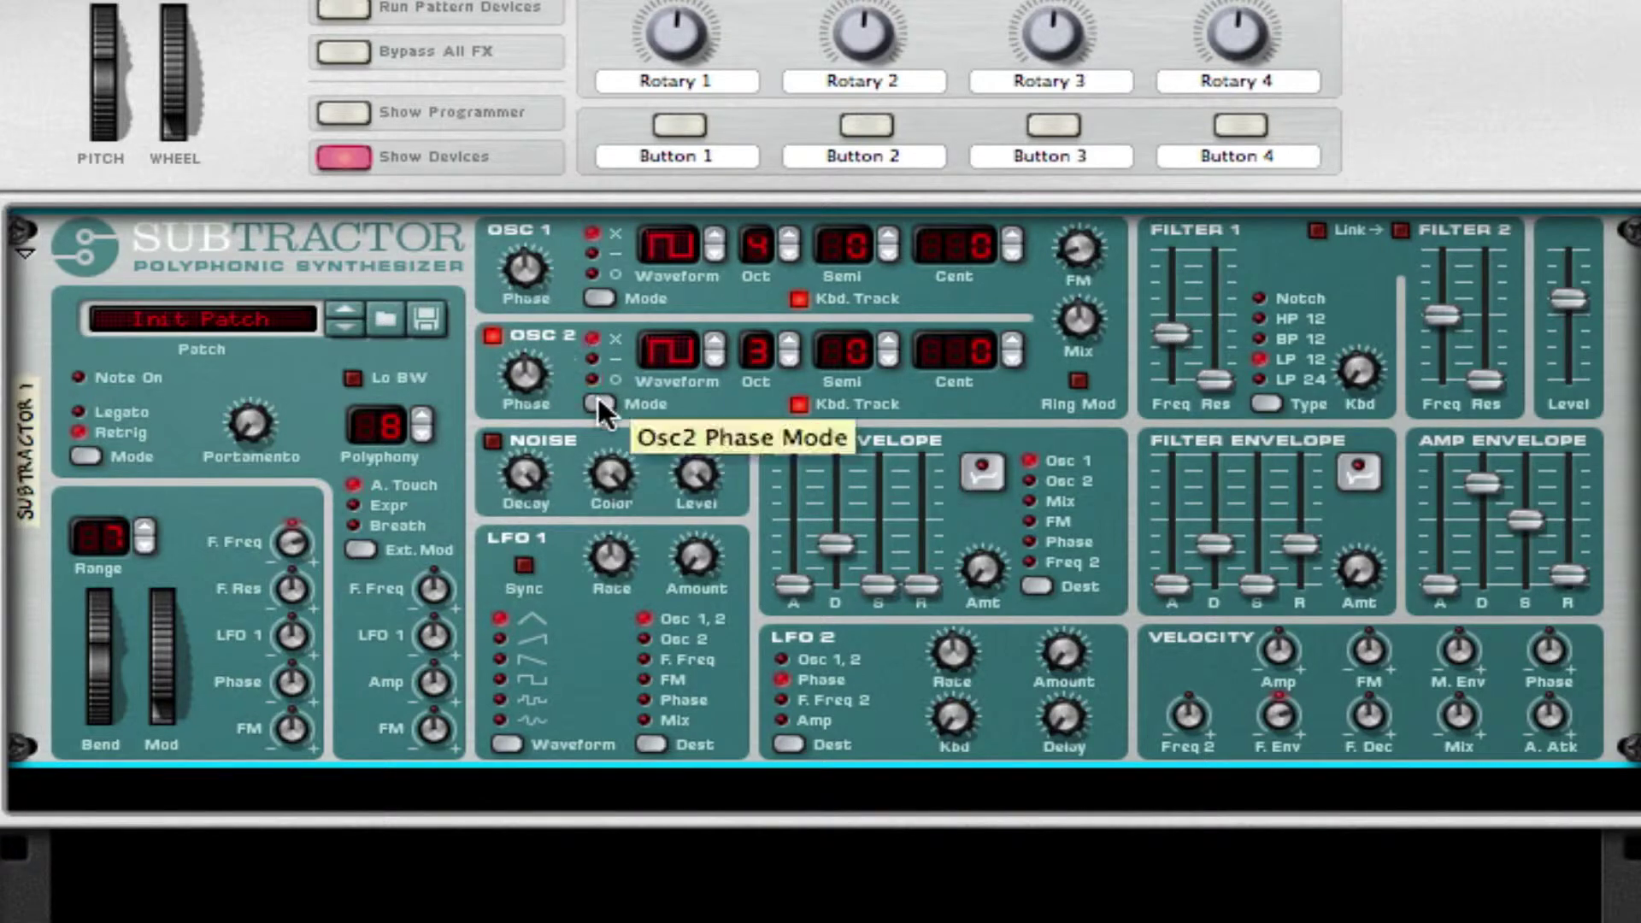
pyautogui.moveTo(1174, 330)
pyautogui.mouseDown()
pyautogui.moveTo(1186, 310)
pyautogui.moveTo(1173, 322)
pyautogui.mouseUp()
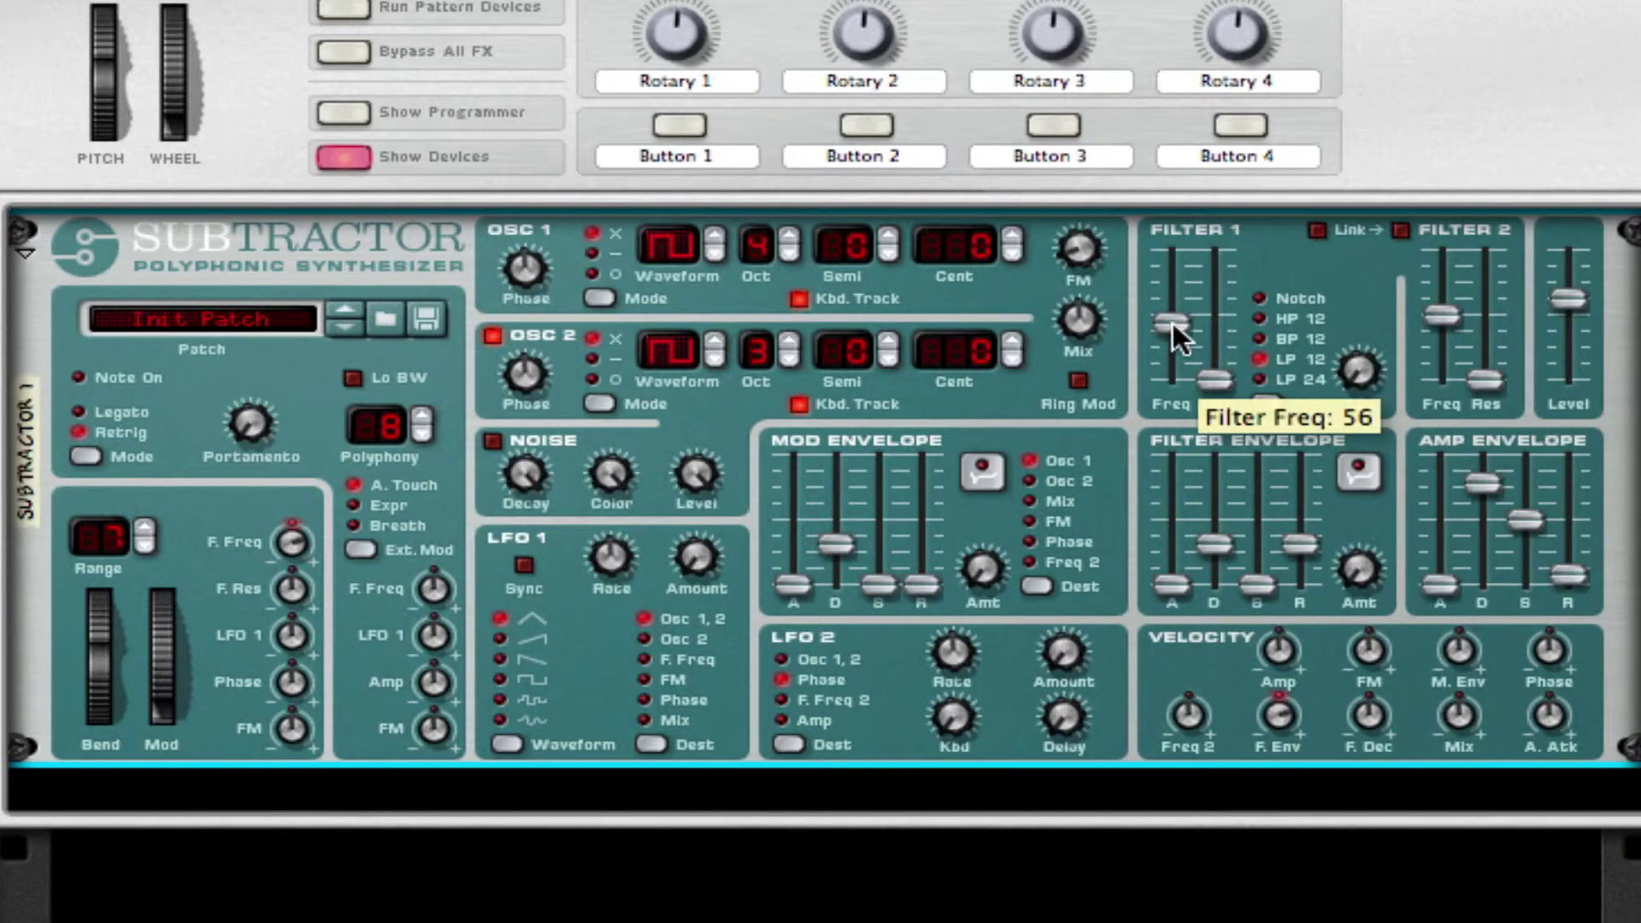
# - Insert an RV7000 Advanced Reverb below Subtractor 1 with dry/wet at 73
pyautogui.rightClick(1114, 501)
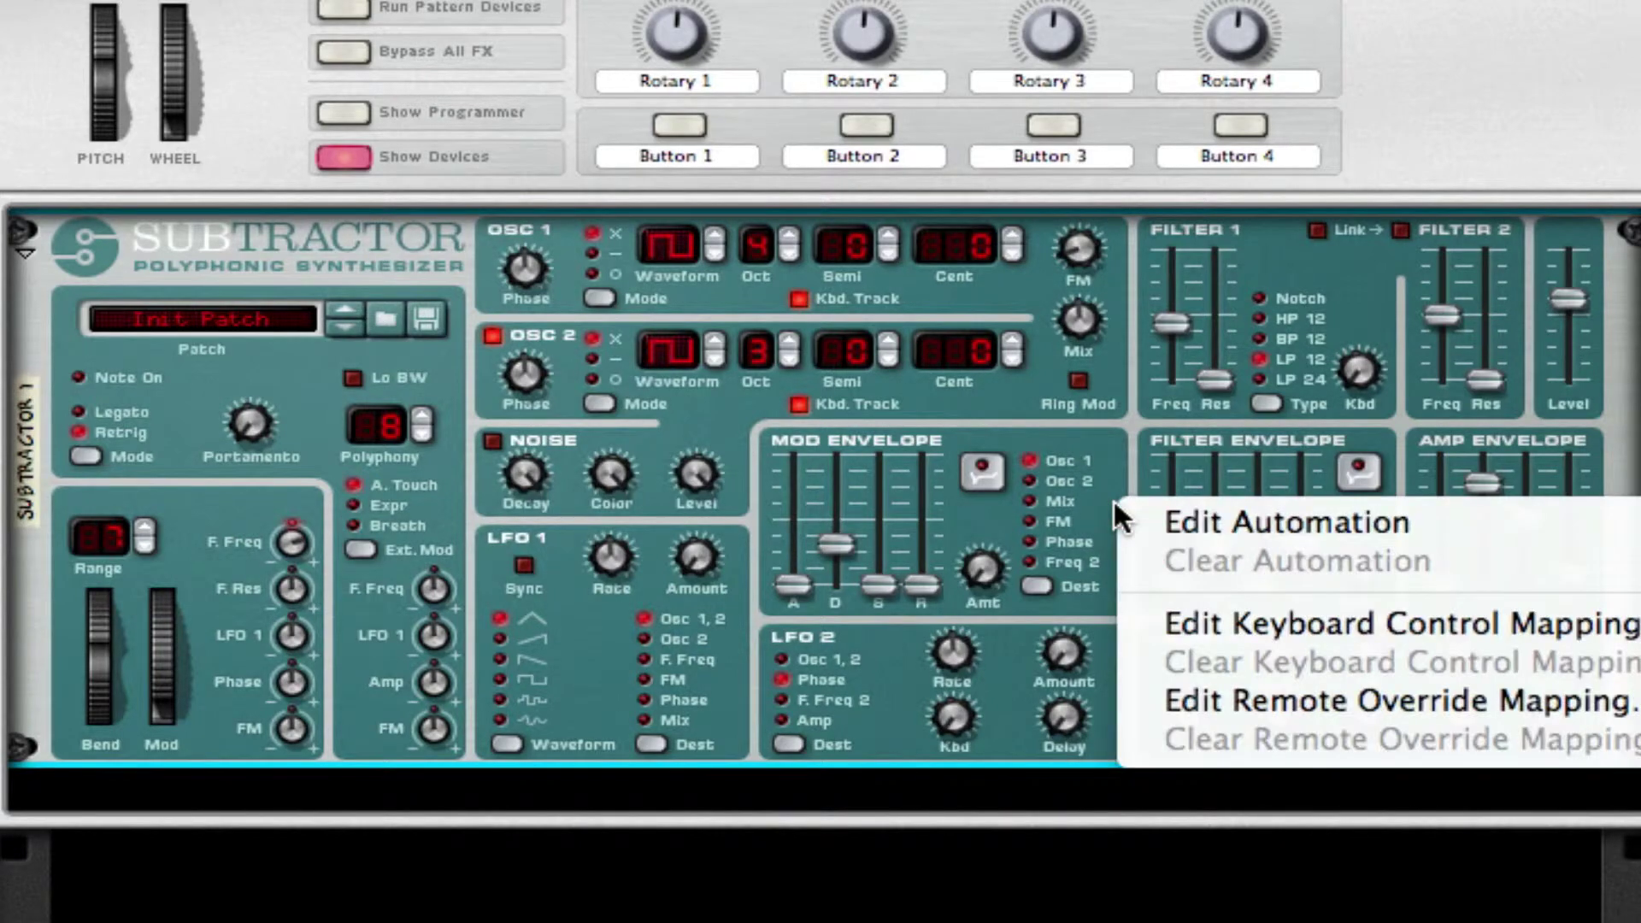
pyautogui.rightClick(1038, 406)
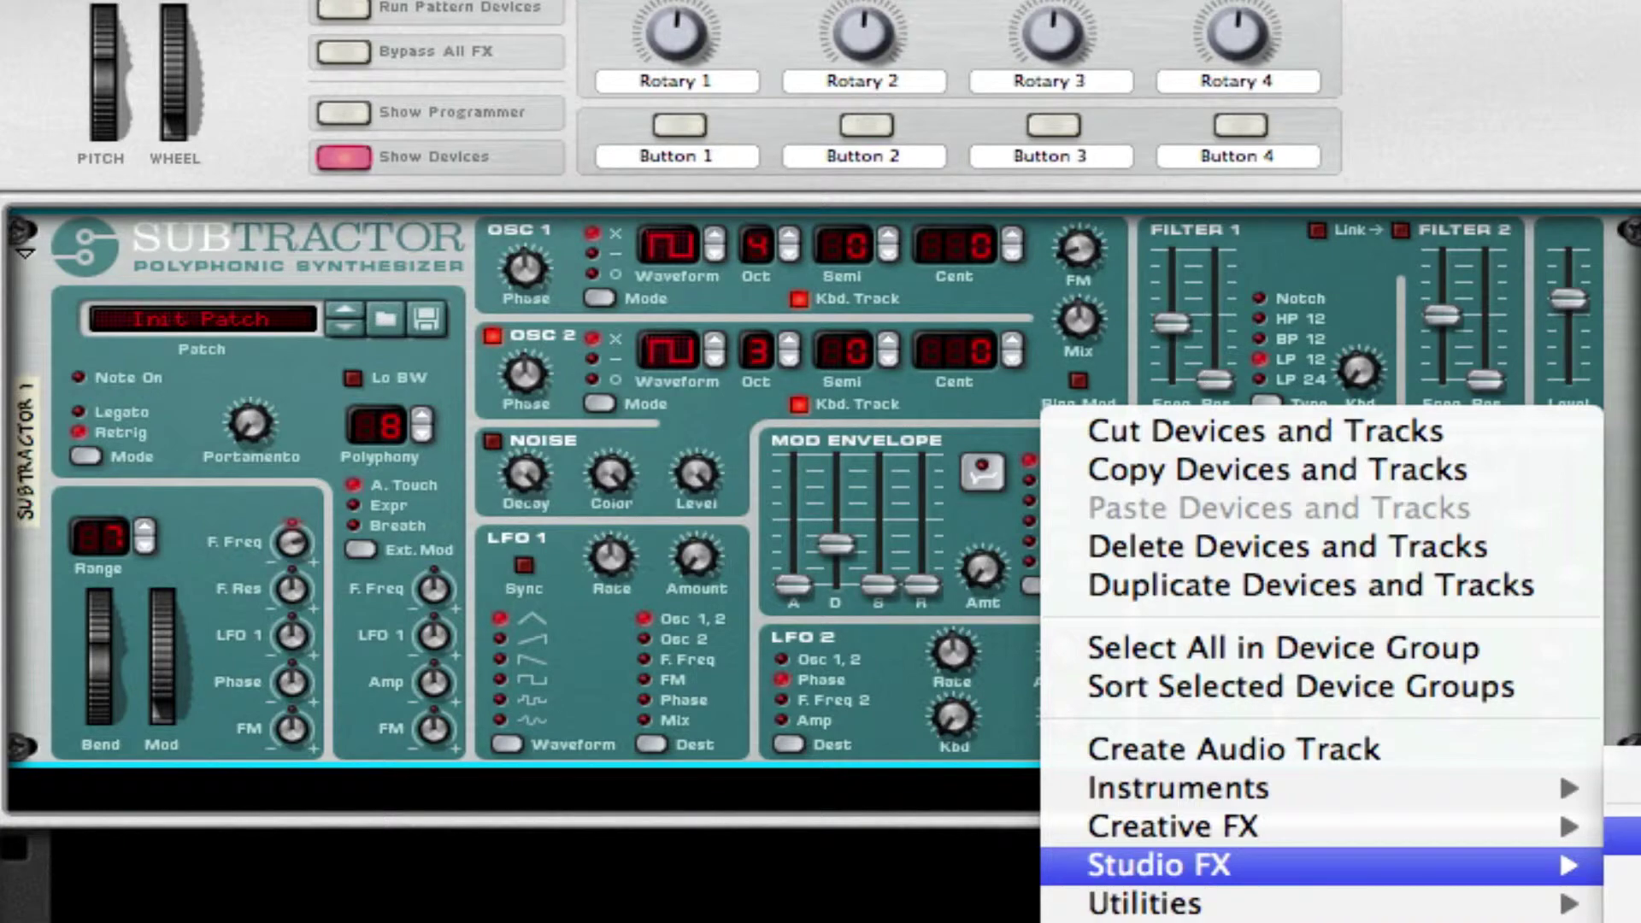
pyautogui.click(1621, 836)
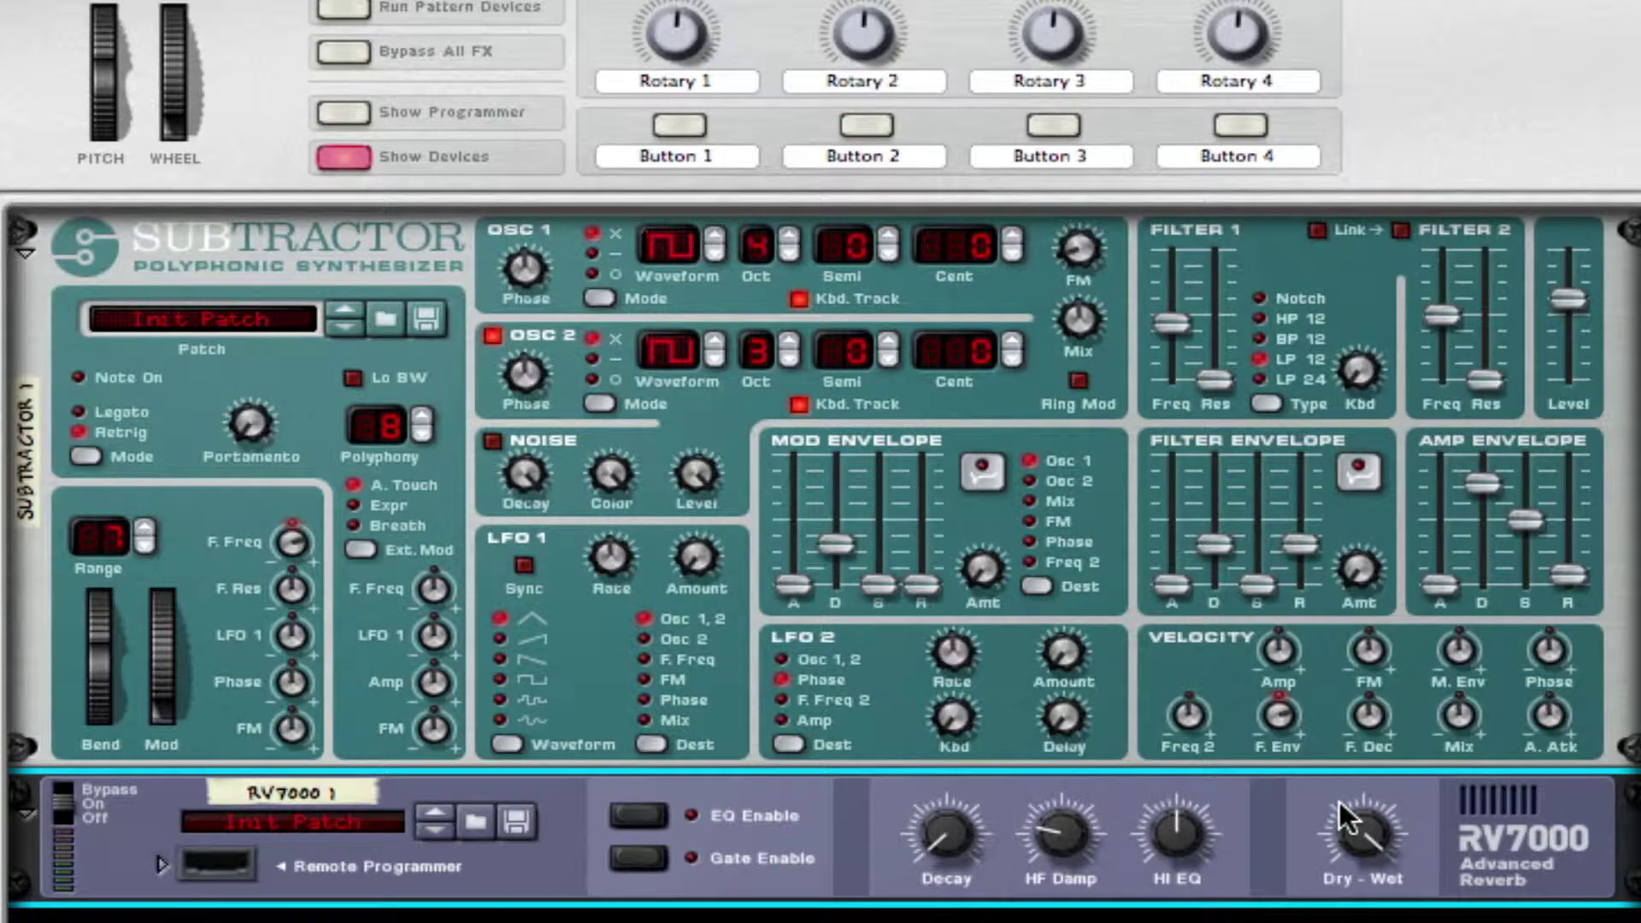
pyautogui.moveTo(1340, 804); pyautogui.dragTo(1340, 872)
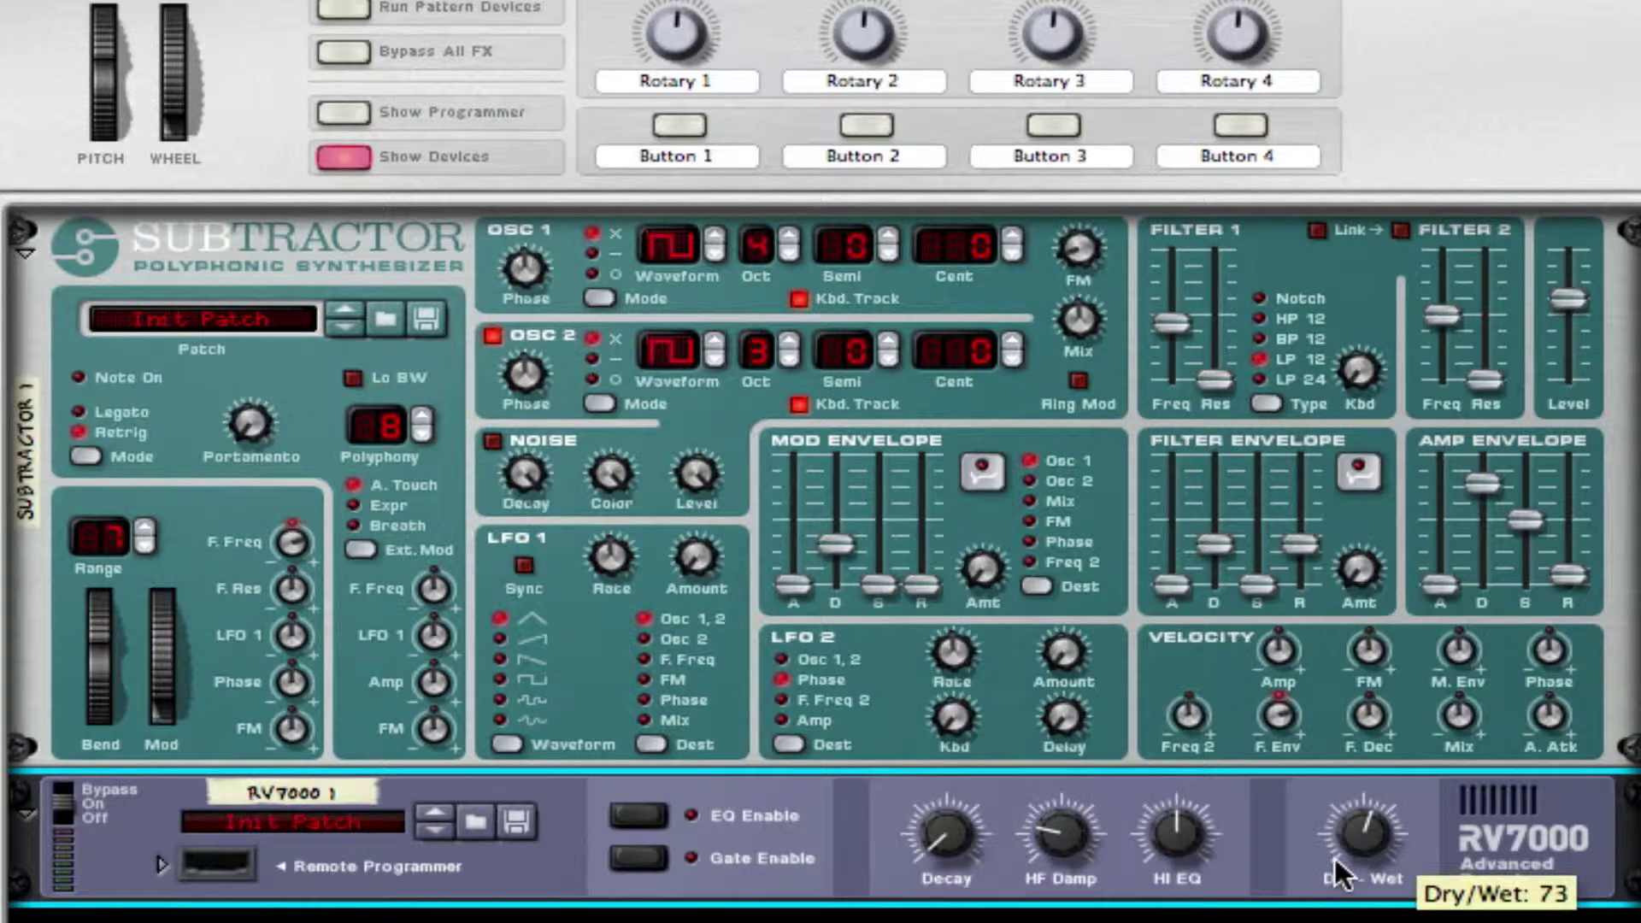
pyautogui.rightClick(1546, 839)
pyautogui.click(1355, 818)
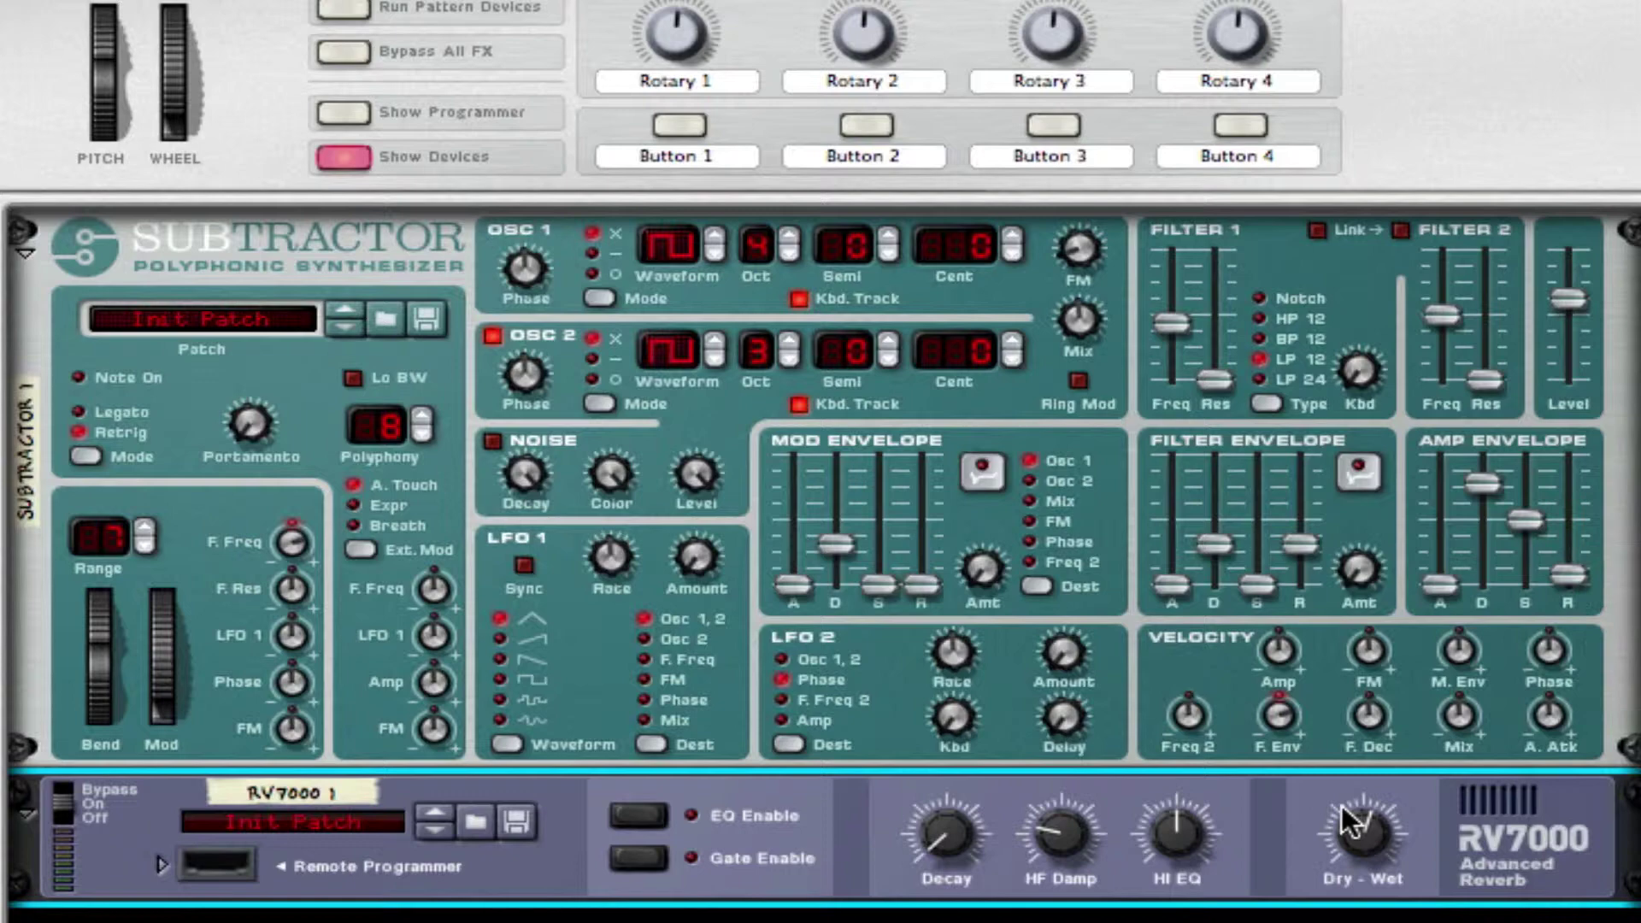
pyautogui.scroll(-5, 1348, 821)
# - Add a Line 6 Bass Amp, then a Scream 4, below the reverb
pyautogui.rightClick(1474, 539)
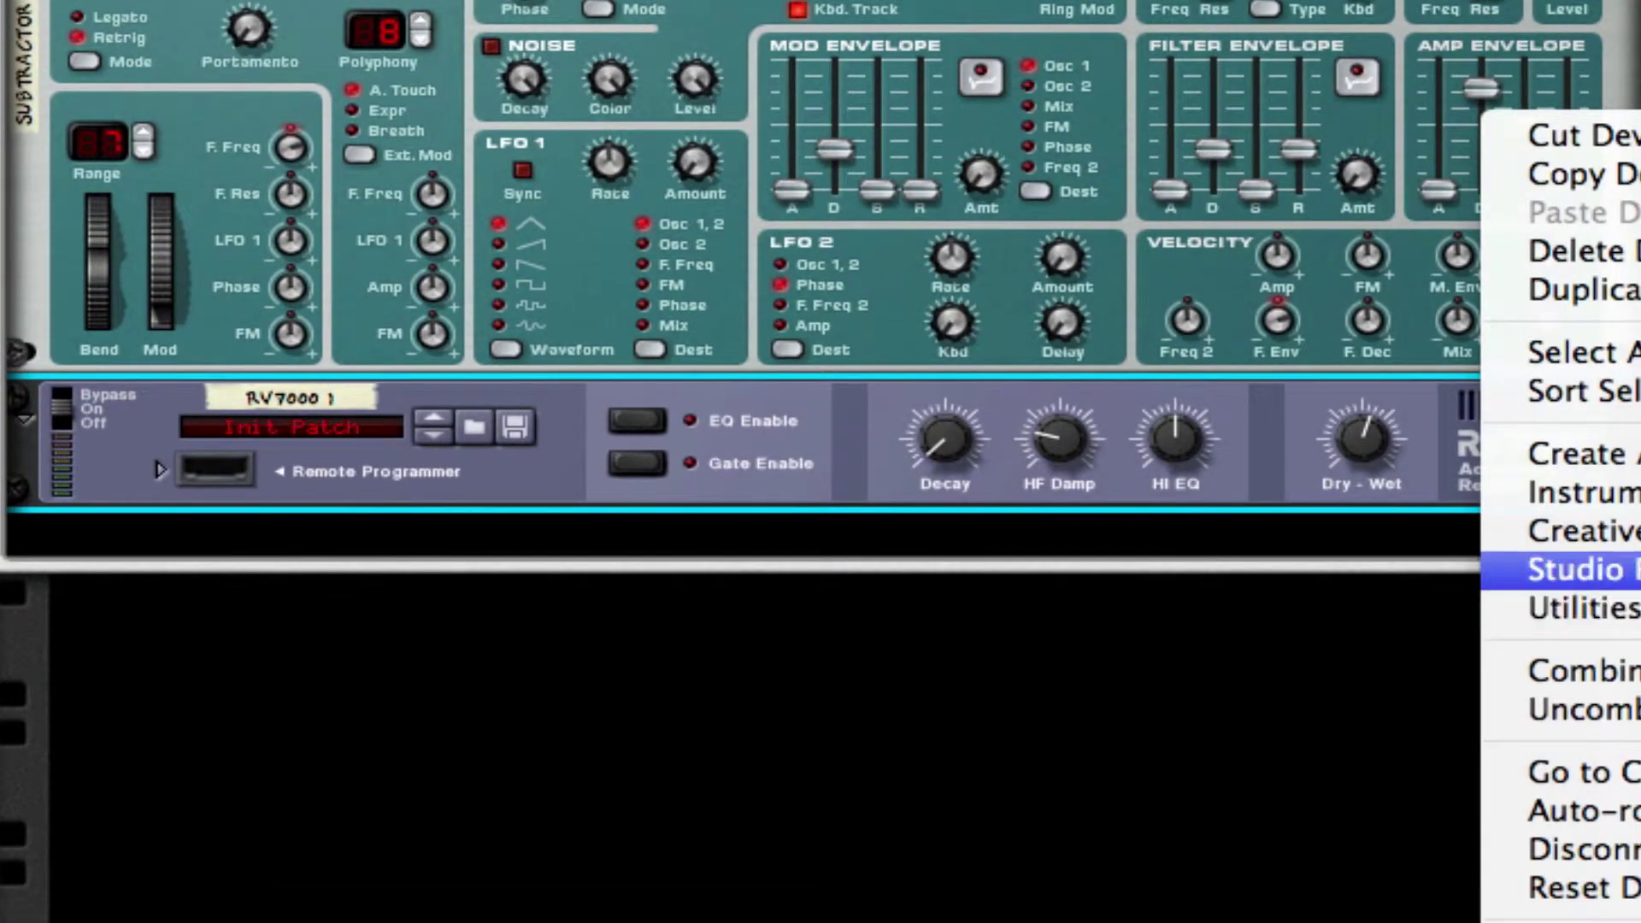
pyautogui.click(1577, 569)
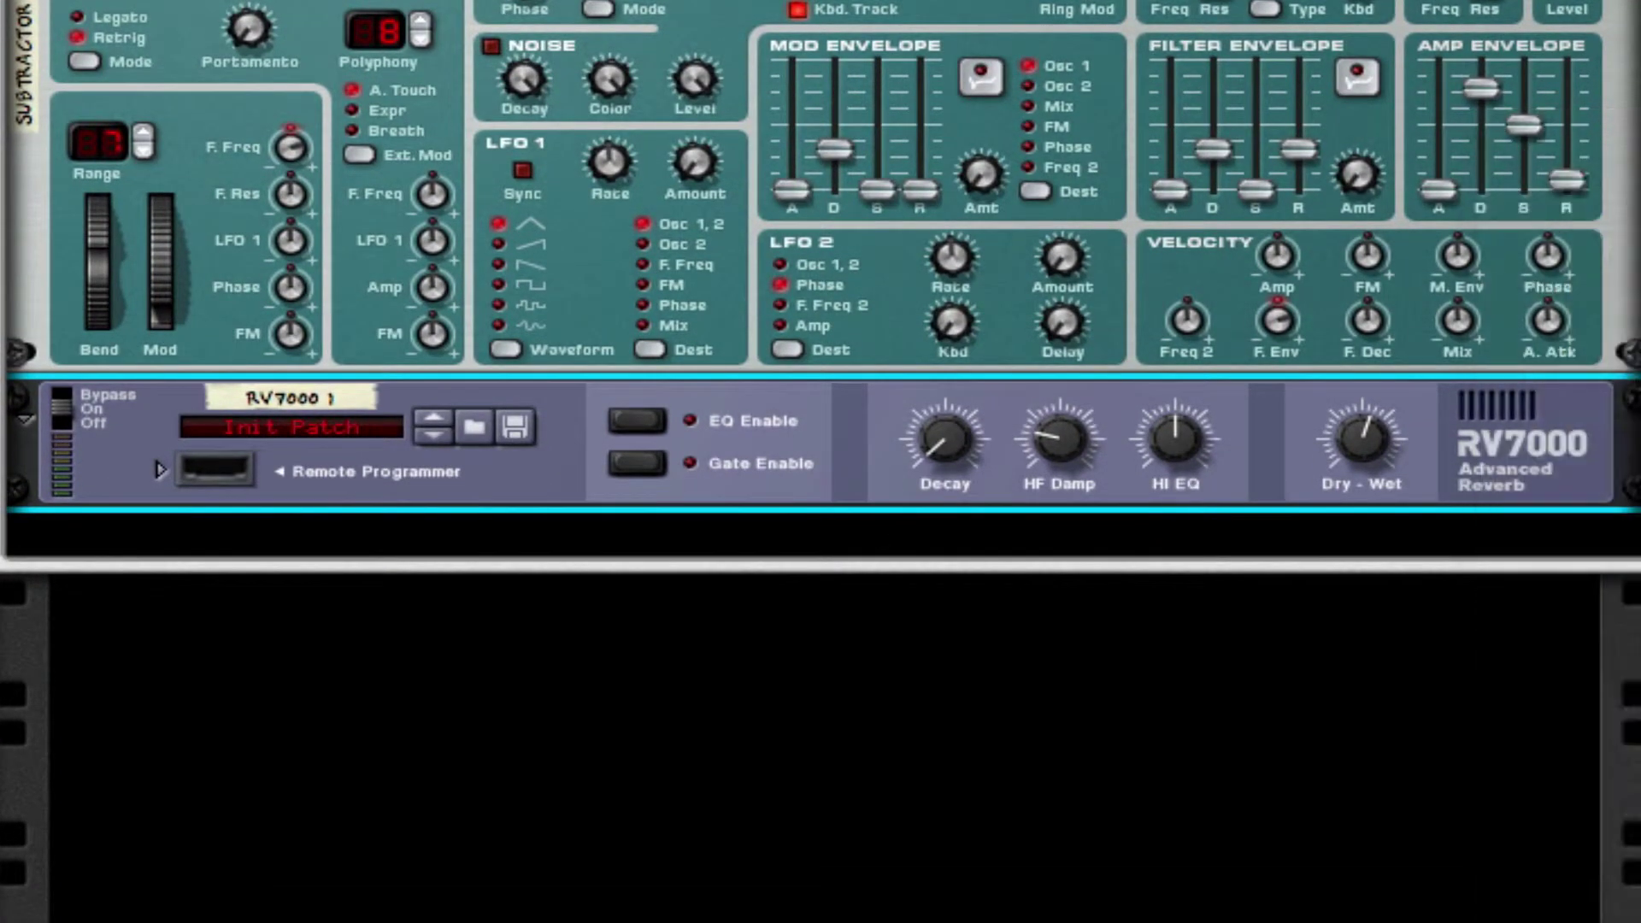
pyautogui.scroll(-5, 1337, 219)
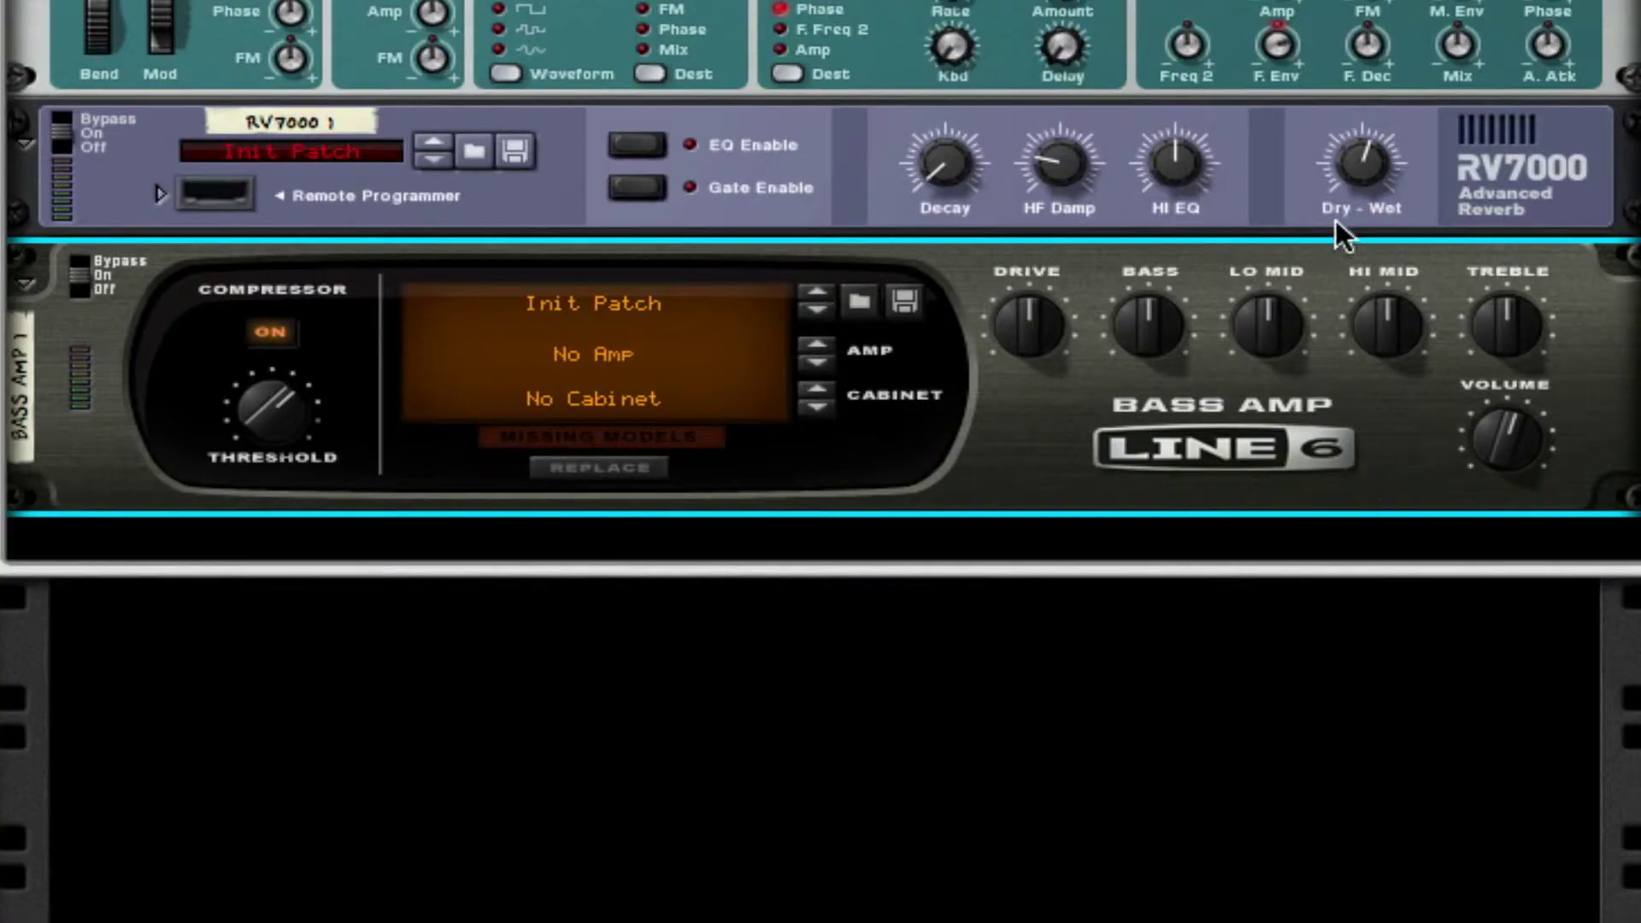
pyautogui.rightClick(1155, 459)
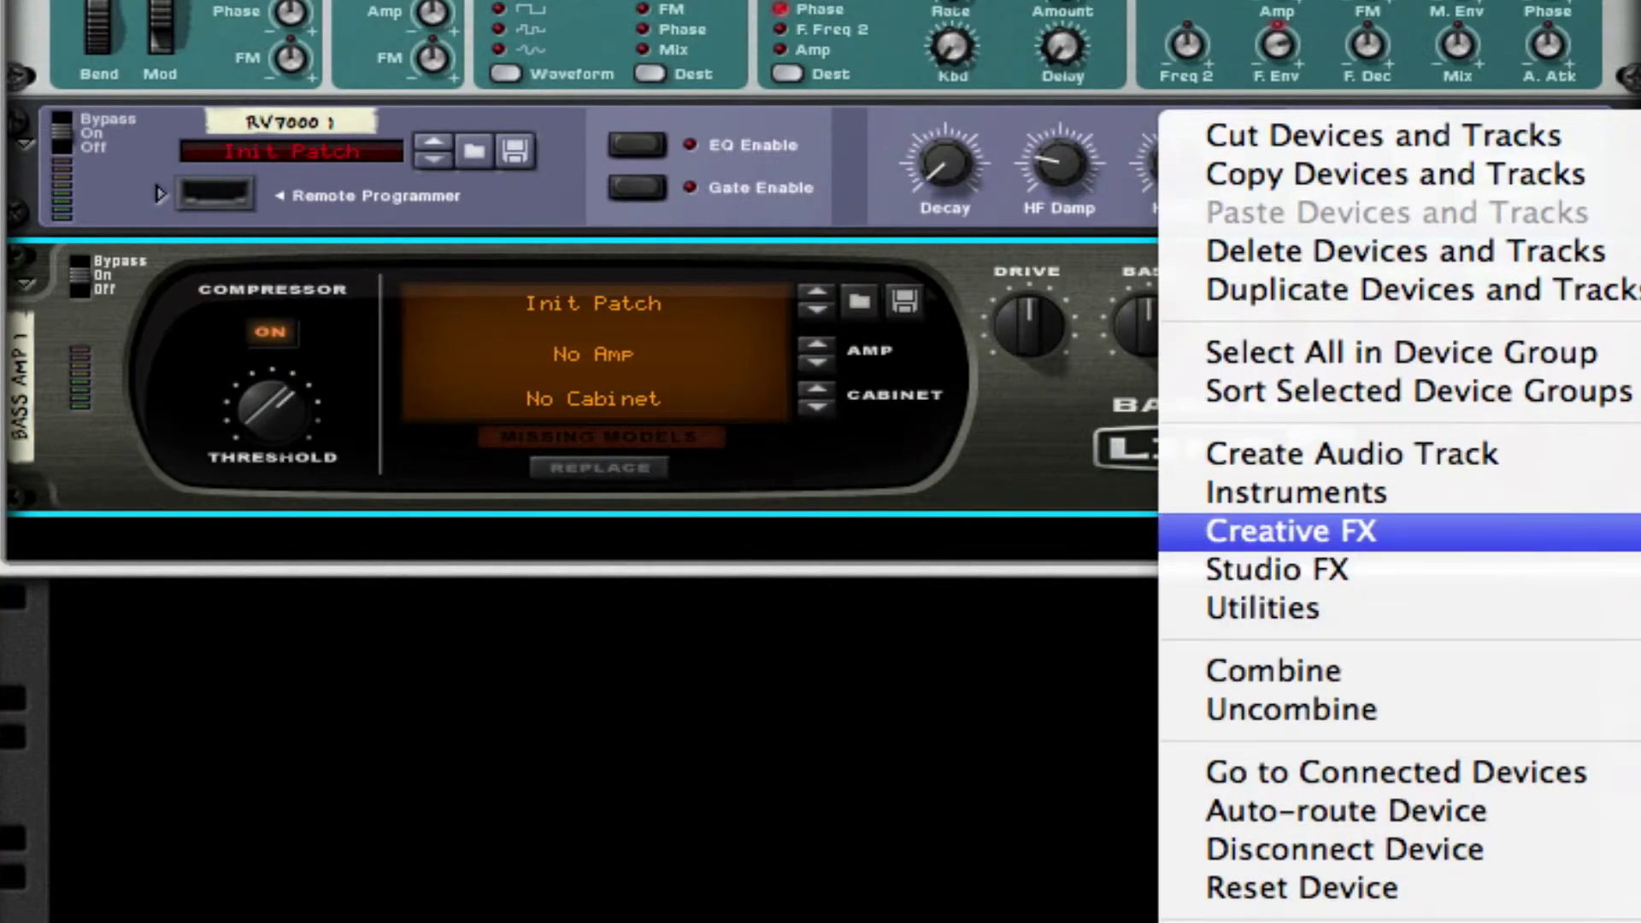
pyautogui.click(1628, 530)
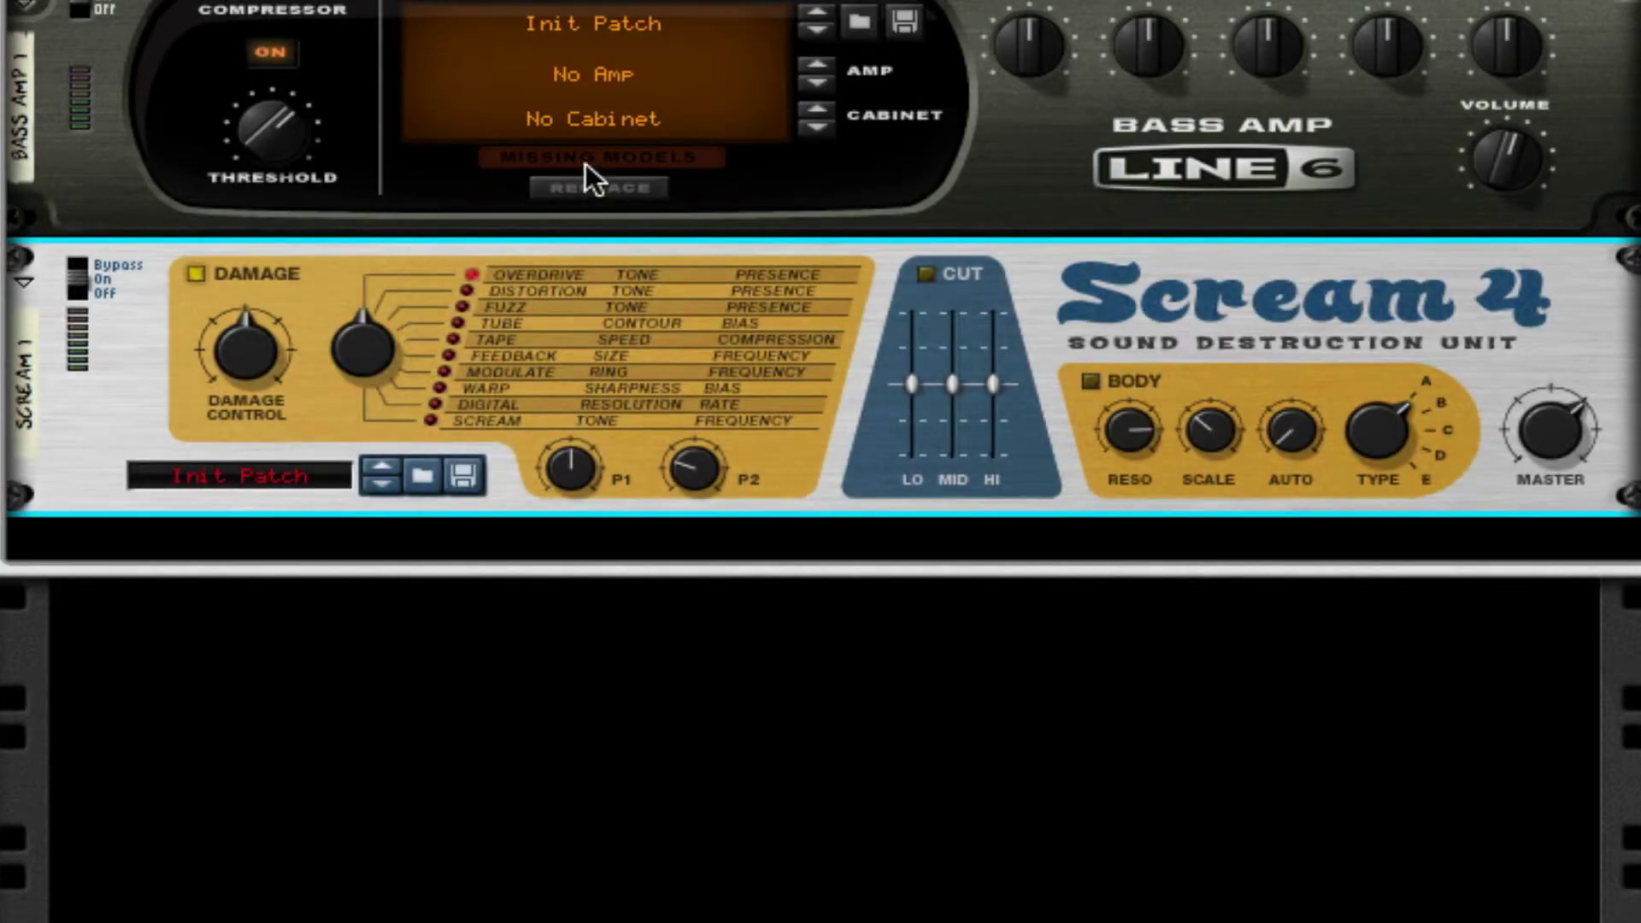
# - Change the Scream 4 damage type, set damage to about 44, P1 to maximum and P2 to 107
pyautogui.moveTo(372, 345); pyautogui.dragTo(382, 222)
pyautogui.moveTo(211, 346); pyautogui.dragTo(213, 367)
pyautogui.moveTo(715, 460); pyautogui.dragTo(714, 424)
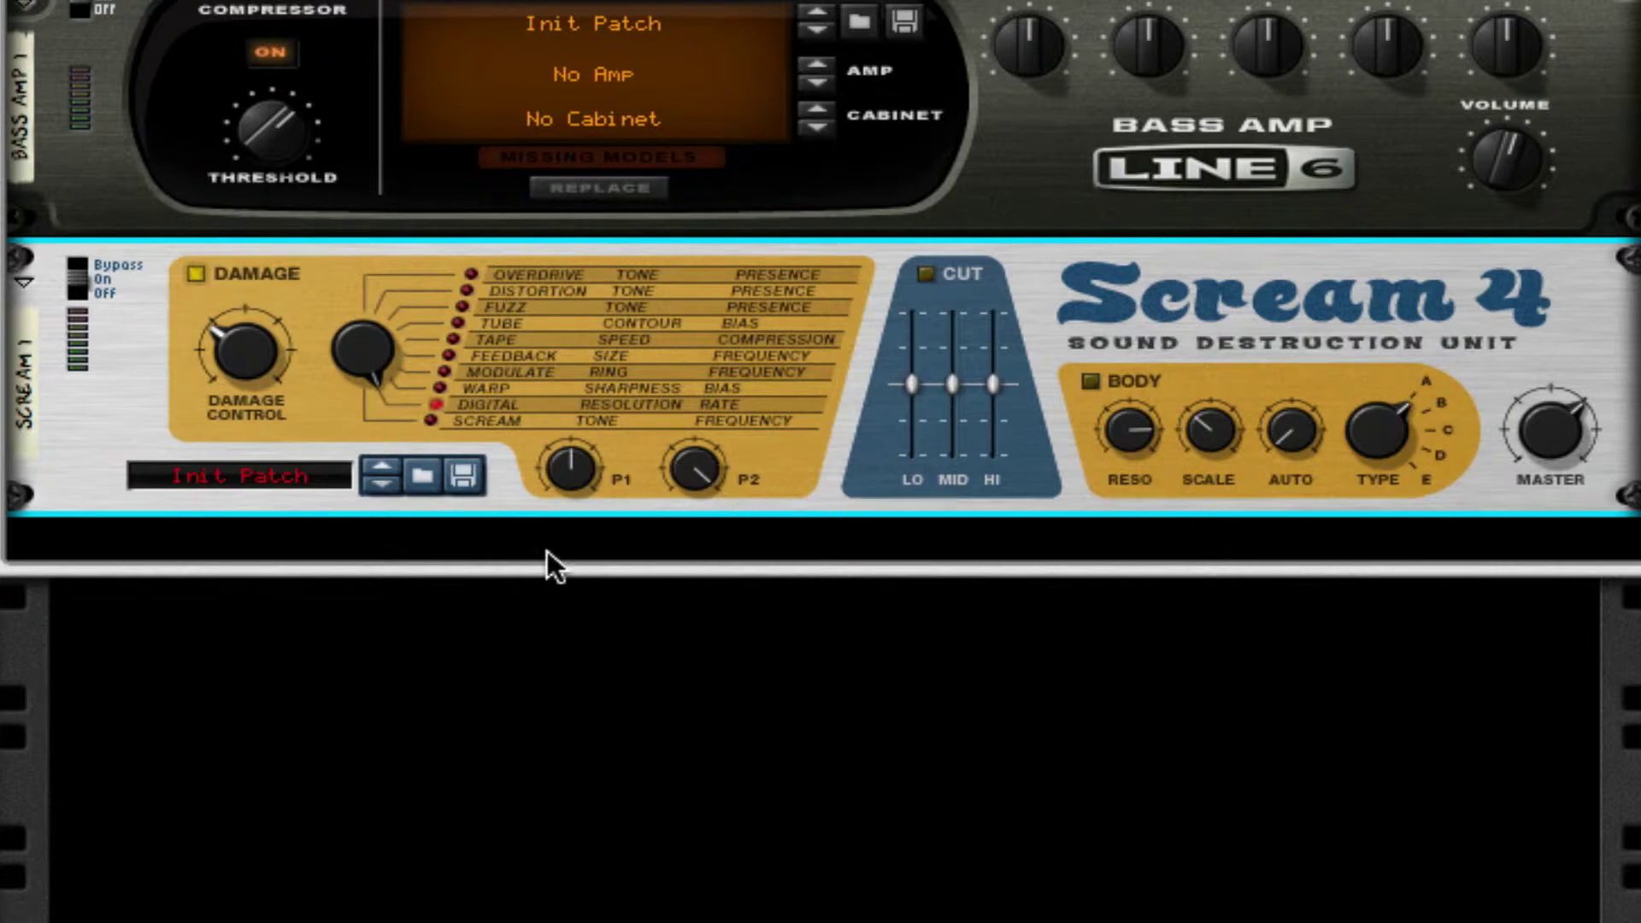
pyautogui.moveTo(555, 463); pyautogui.dragTo(554, 411)
pyautogui.moveTo(681, 468); pyautogui.dragTo(676, 484)
# - Add an MClass Equalizer with its Param 1, Param 2 and Hi Shelf bands enabled
pyautogui.rightClick(1160, 345)
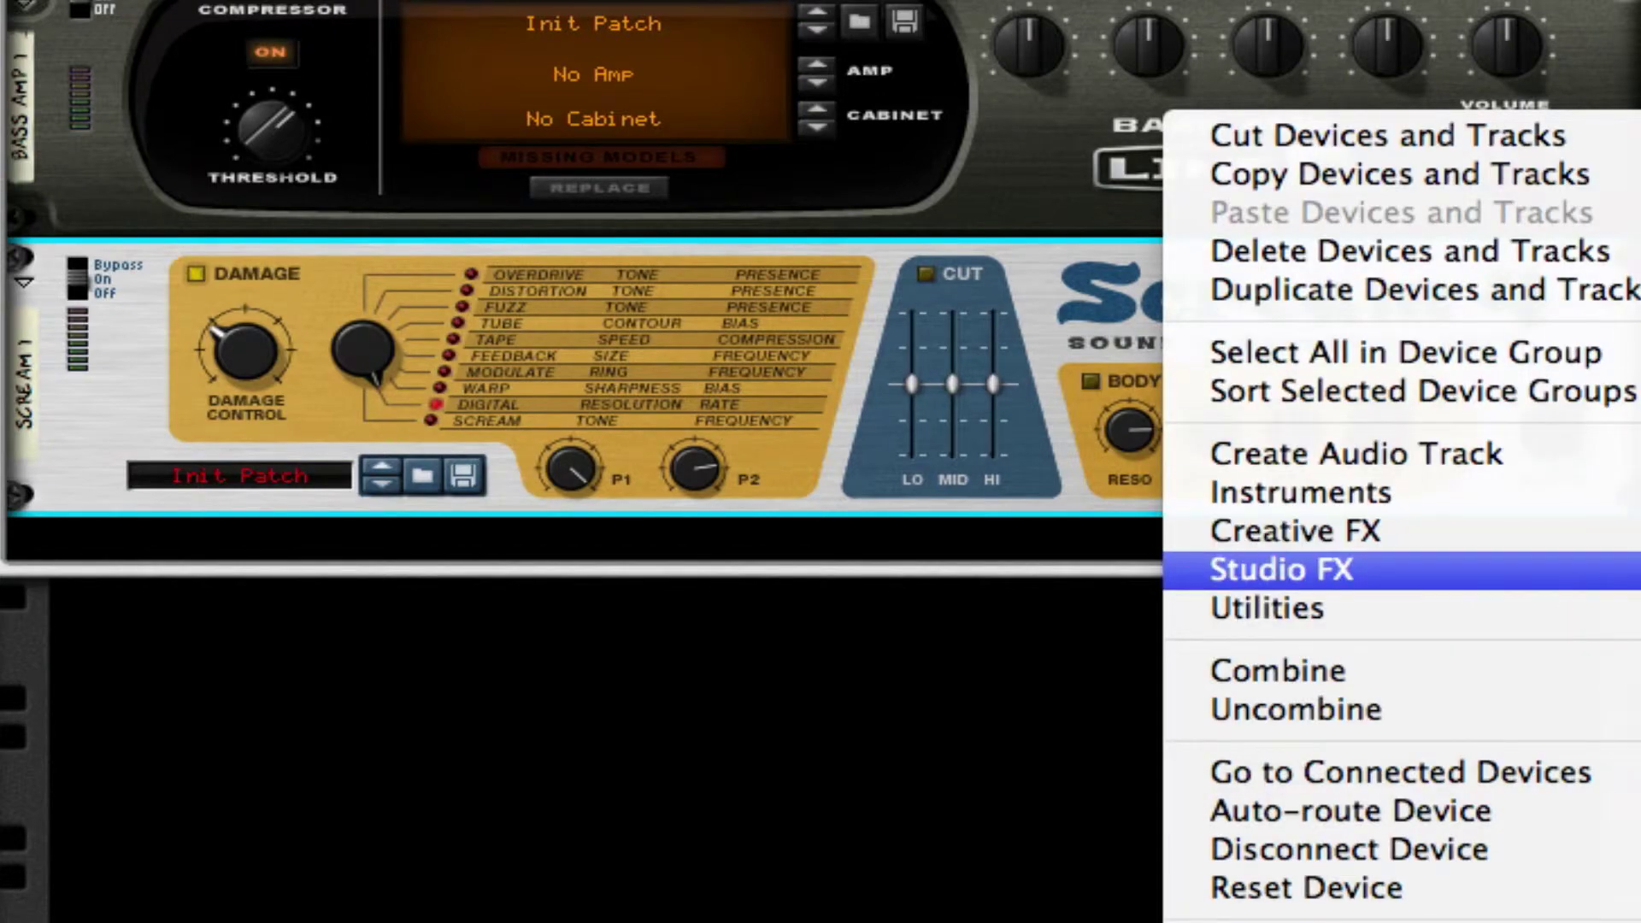
pyautogui.click(1282, 570)
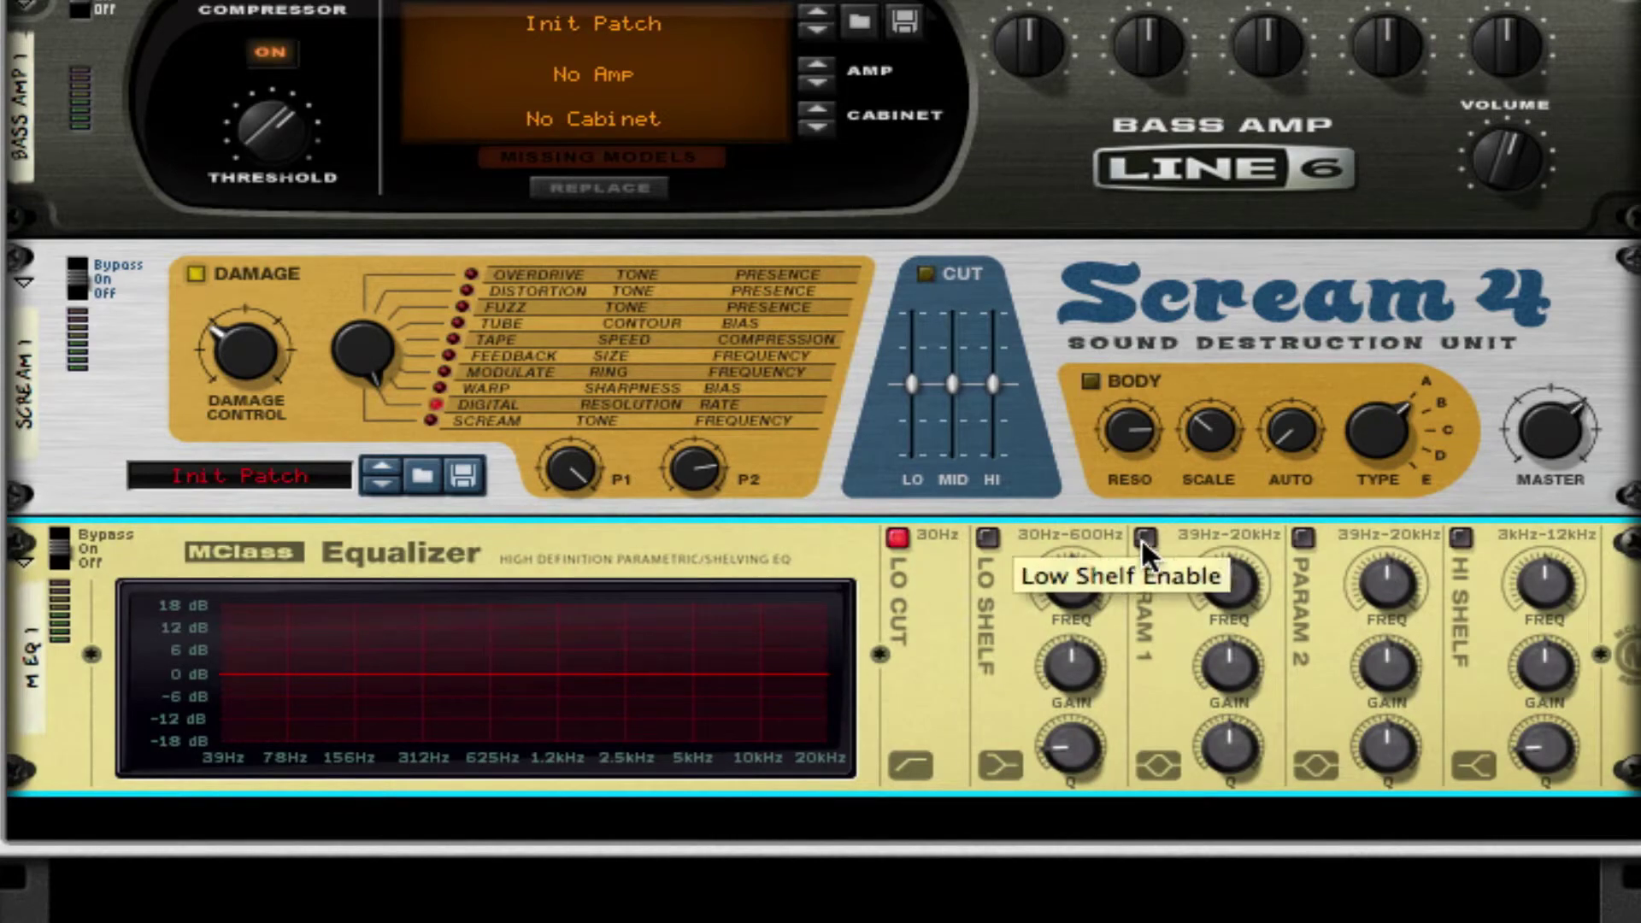
pyautogui.click(1142, 536)
pyautogui.click(1301, 537)
pyautogui.click(1459, 536)
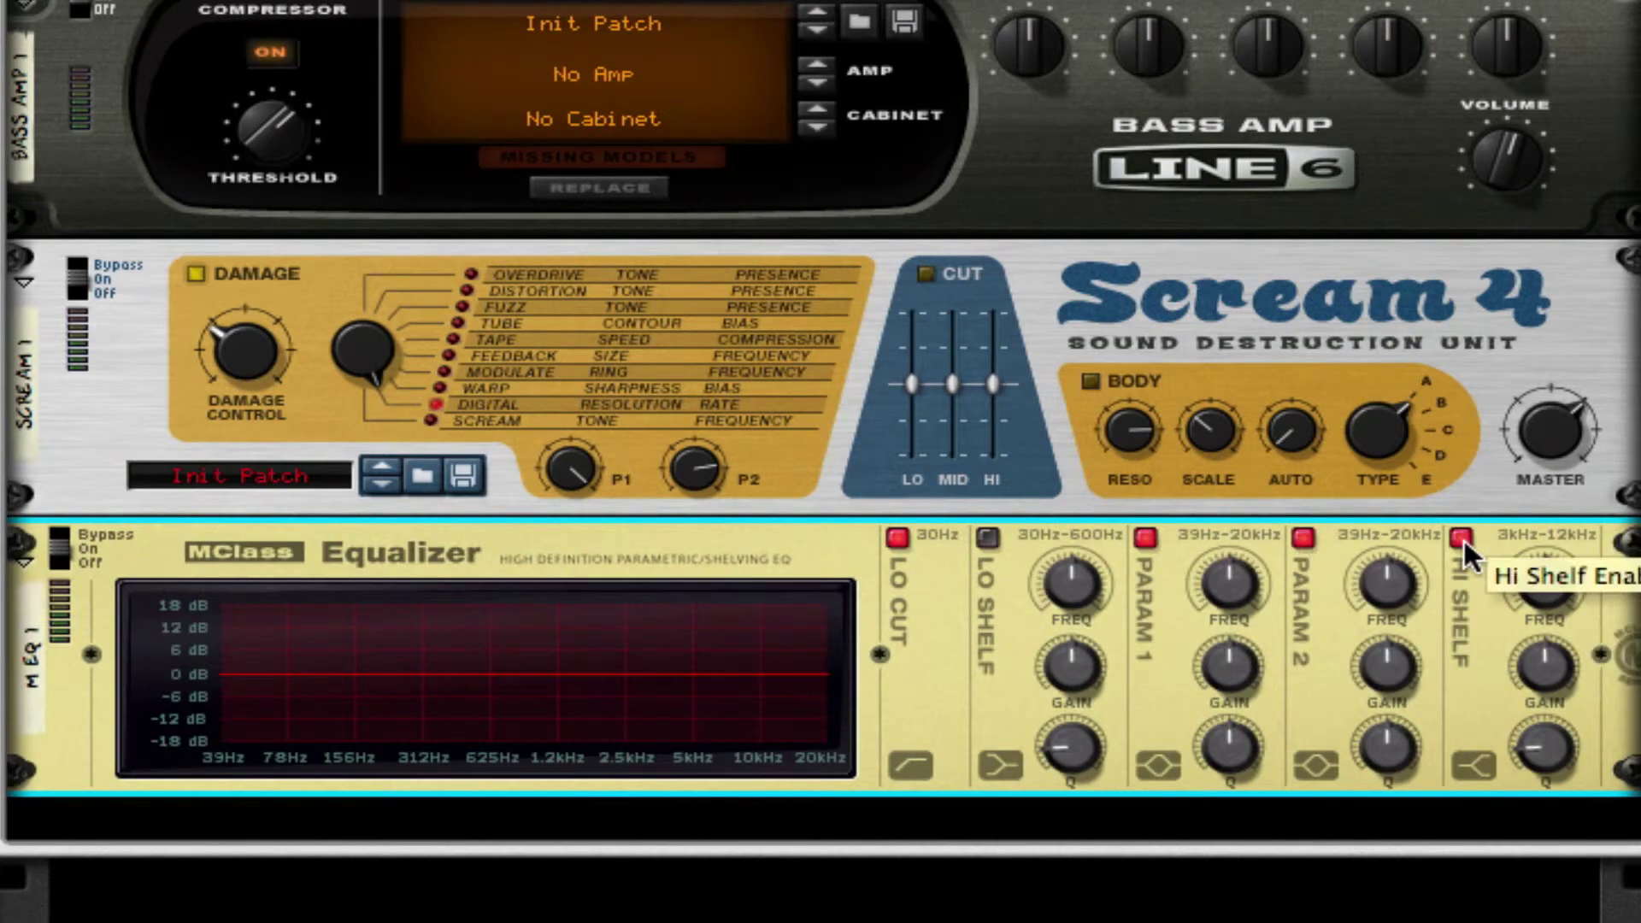
pyautogui.scroll(-3, 1464, 540)
pyautogui.moveTo(1236, 353); pyautogui.dragTo(1235, 380)
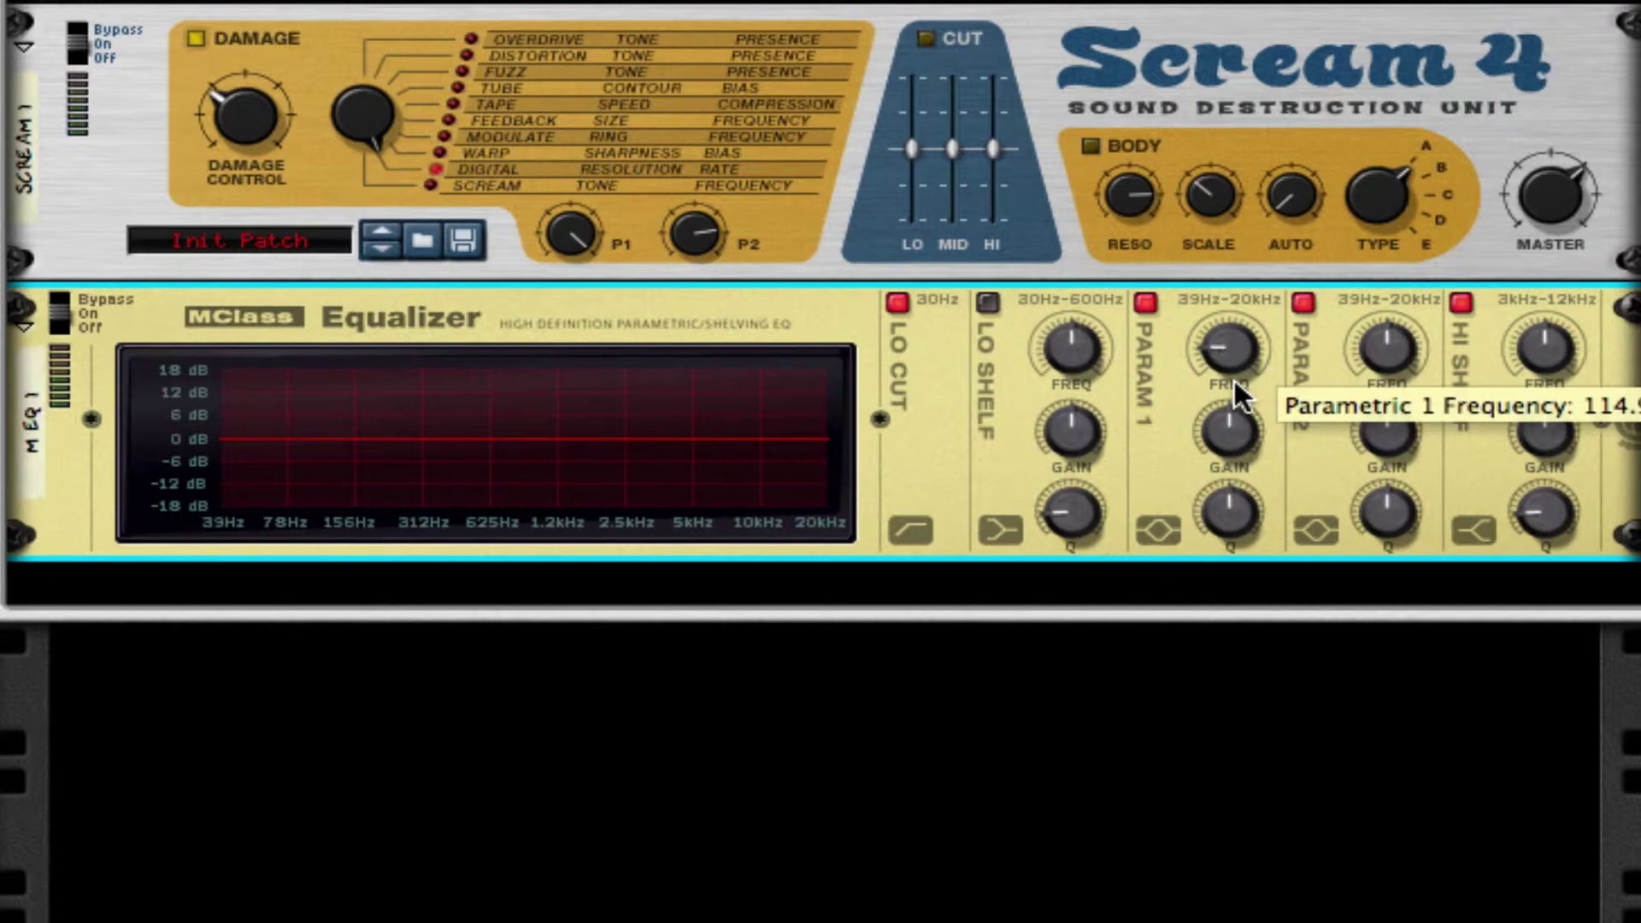
# - Cut narrow deep notches near 156 Hz and 1.2 kHz and lift the high shelf slightly
pyautogui.moveTo(1232, 434)
pyautogui.mouseDown()
pyautogui.moveTo(1231, 488)
pyautogui.moveTo(1230, 395)
pyautogui.mouseUp()
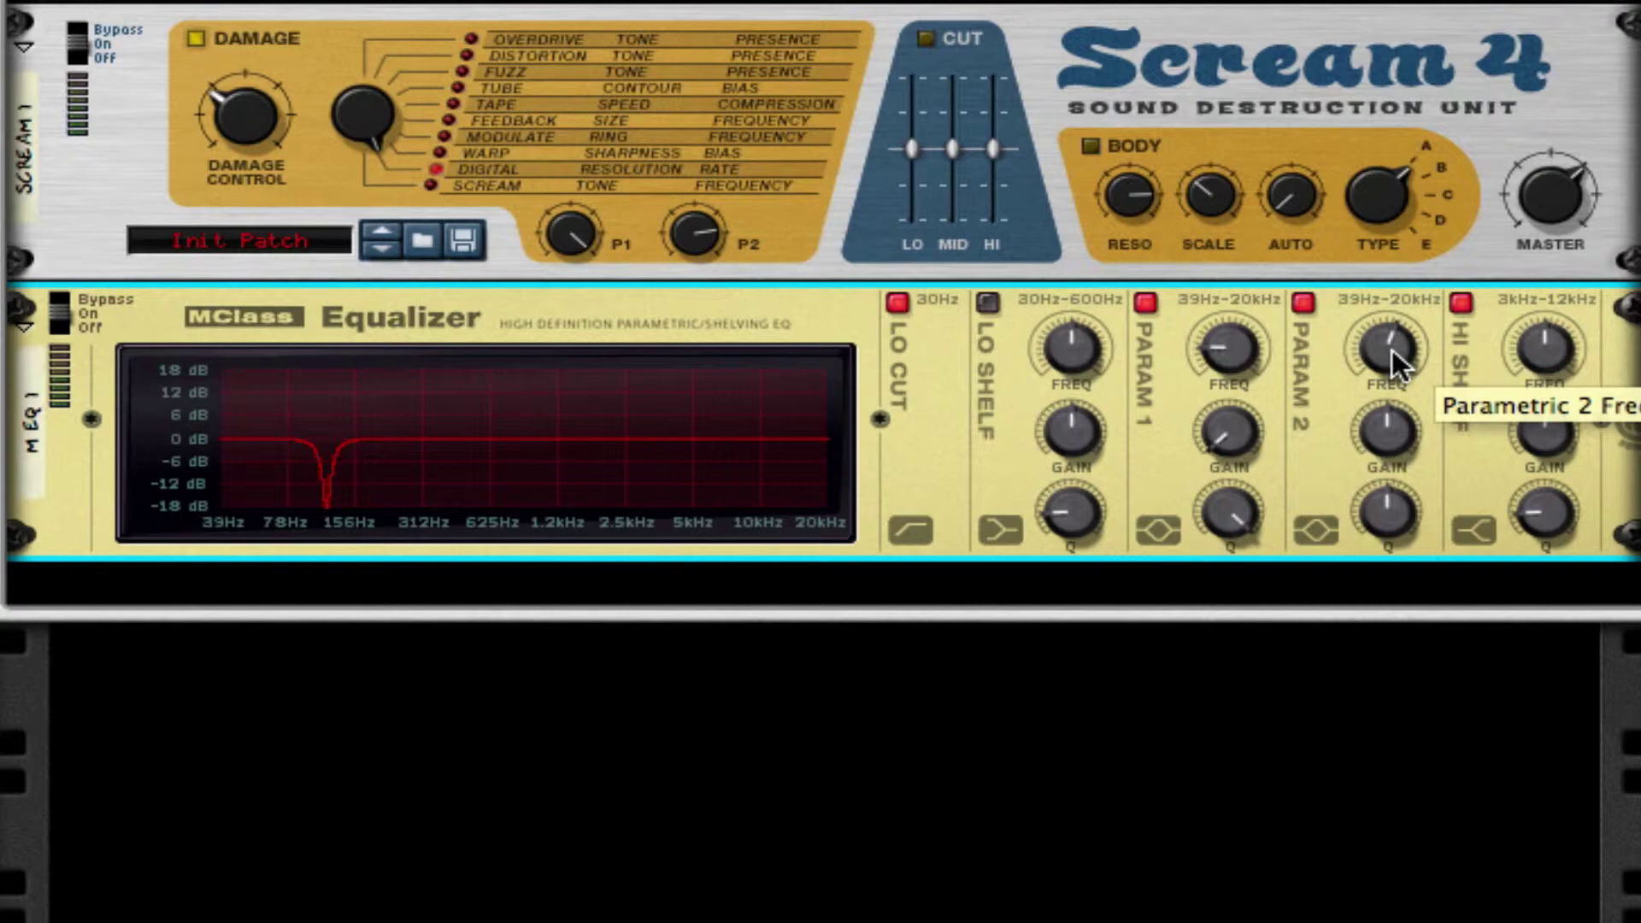
pyautogui.moveTo(1395, 359); pyautogui.dragTo(1398, 374)
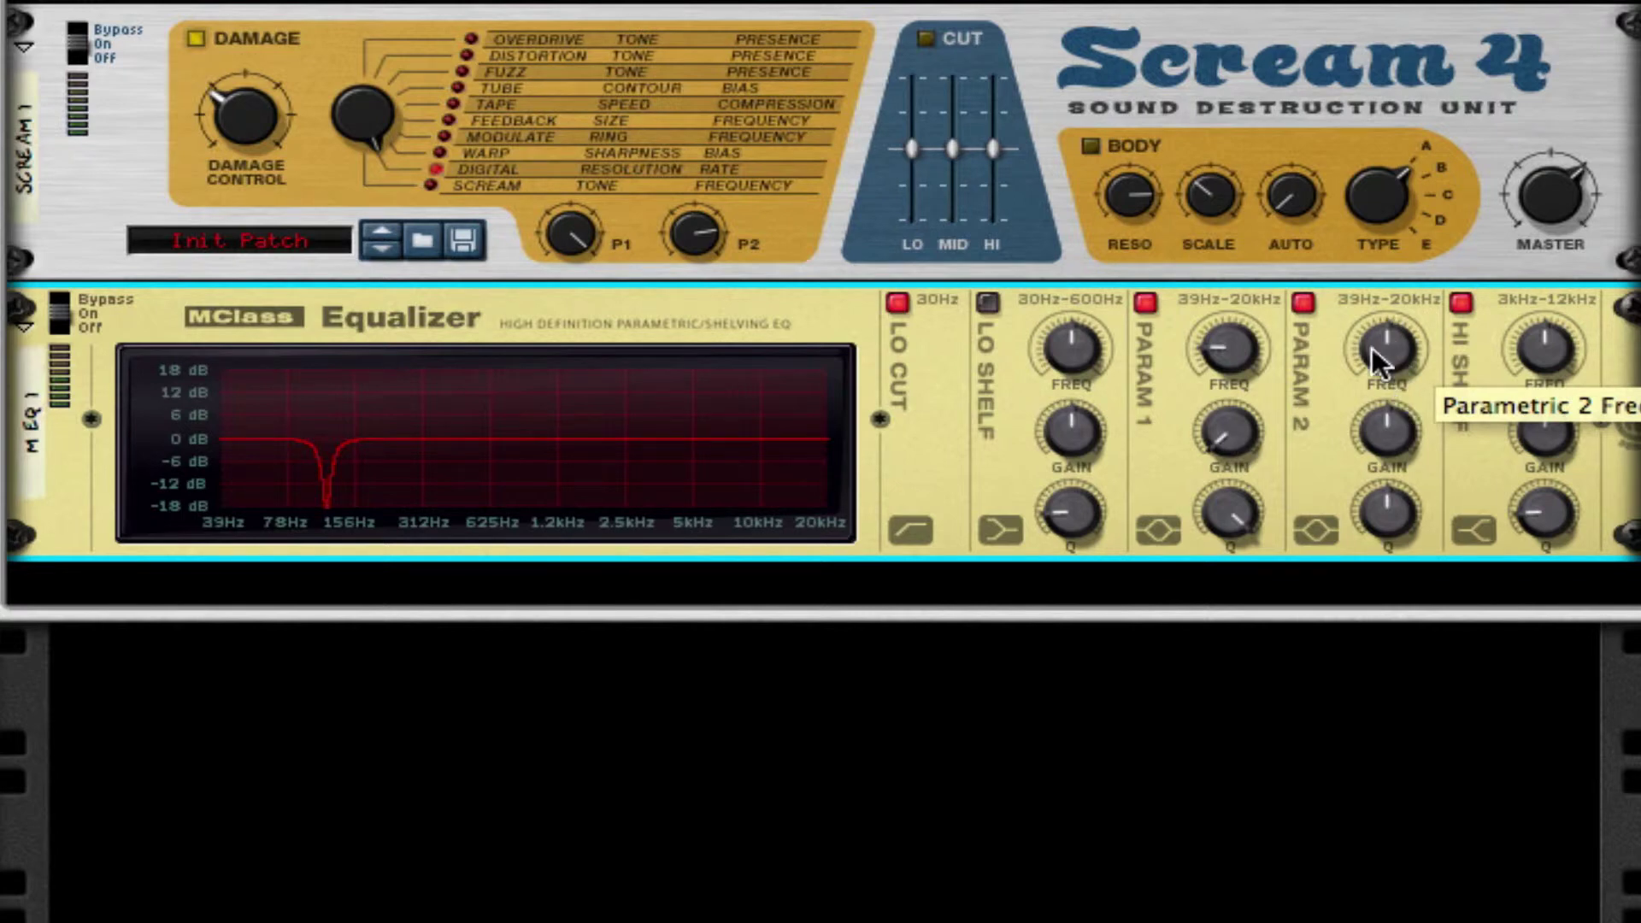
pyautogui.moveTo(1385, 436); pyautogui.dragTo(1385, 456)
pyautogui.moveTo(1387, 513); pyautogui.dragTo(1387, 496)
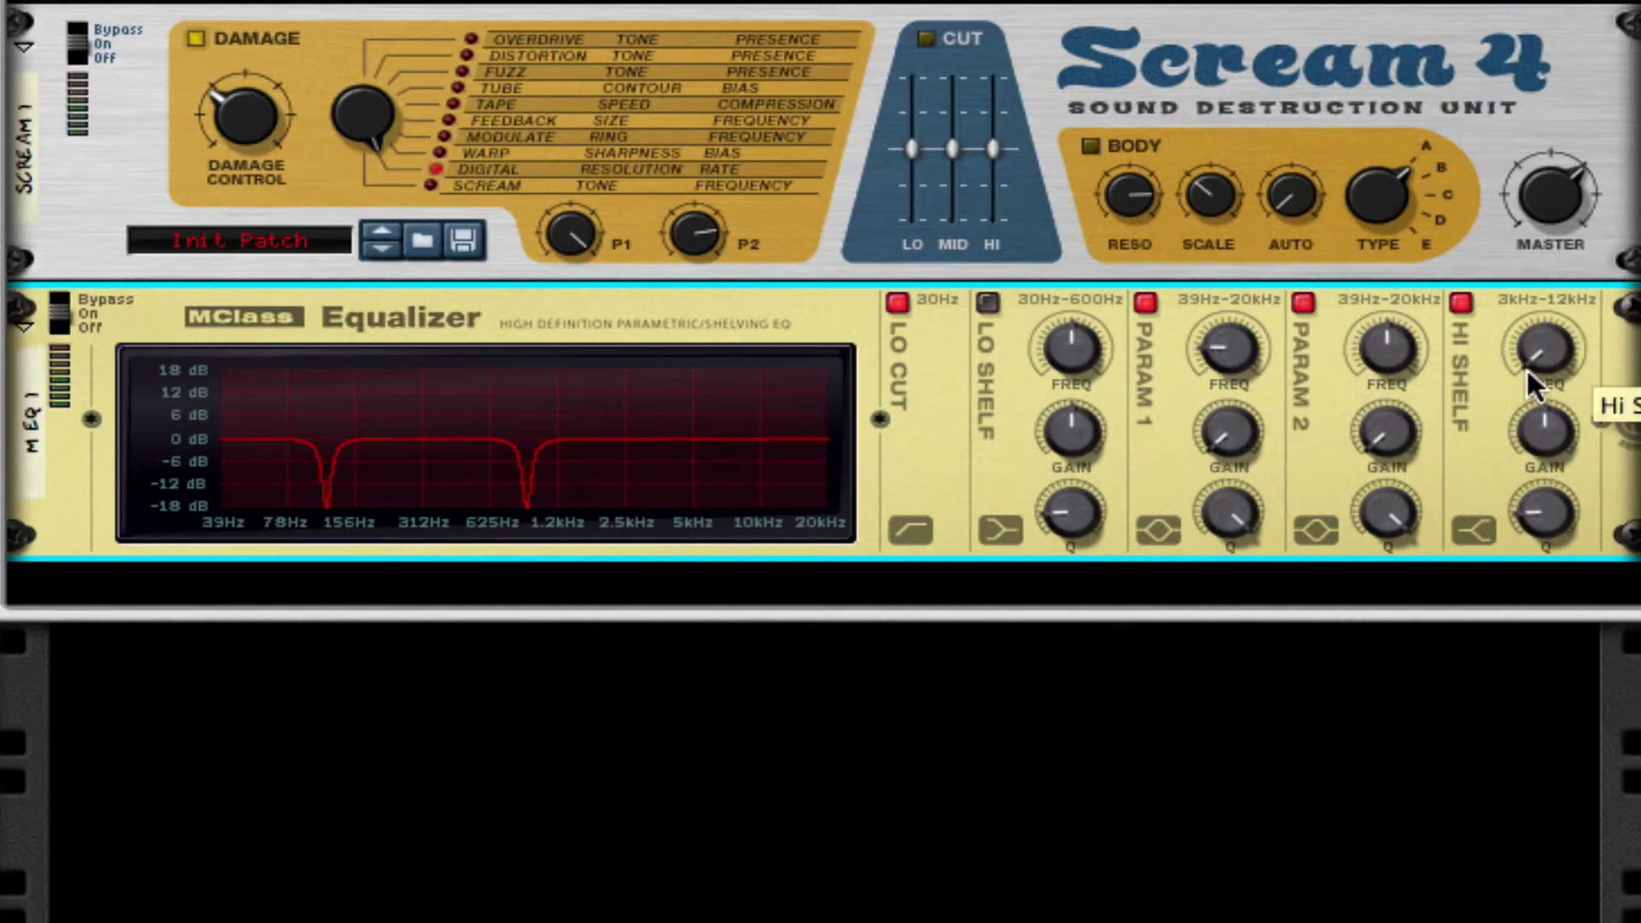
pyautogui.moveTo(1548, 436); pyautogui.dragTo(1549, 443)
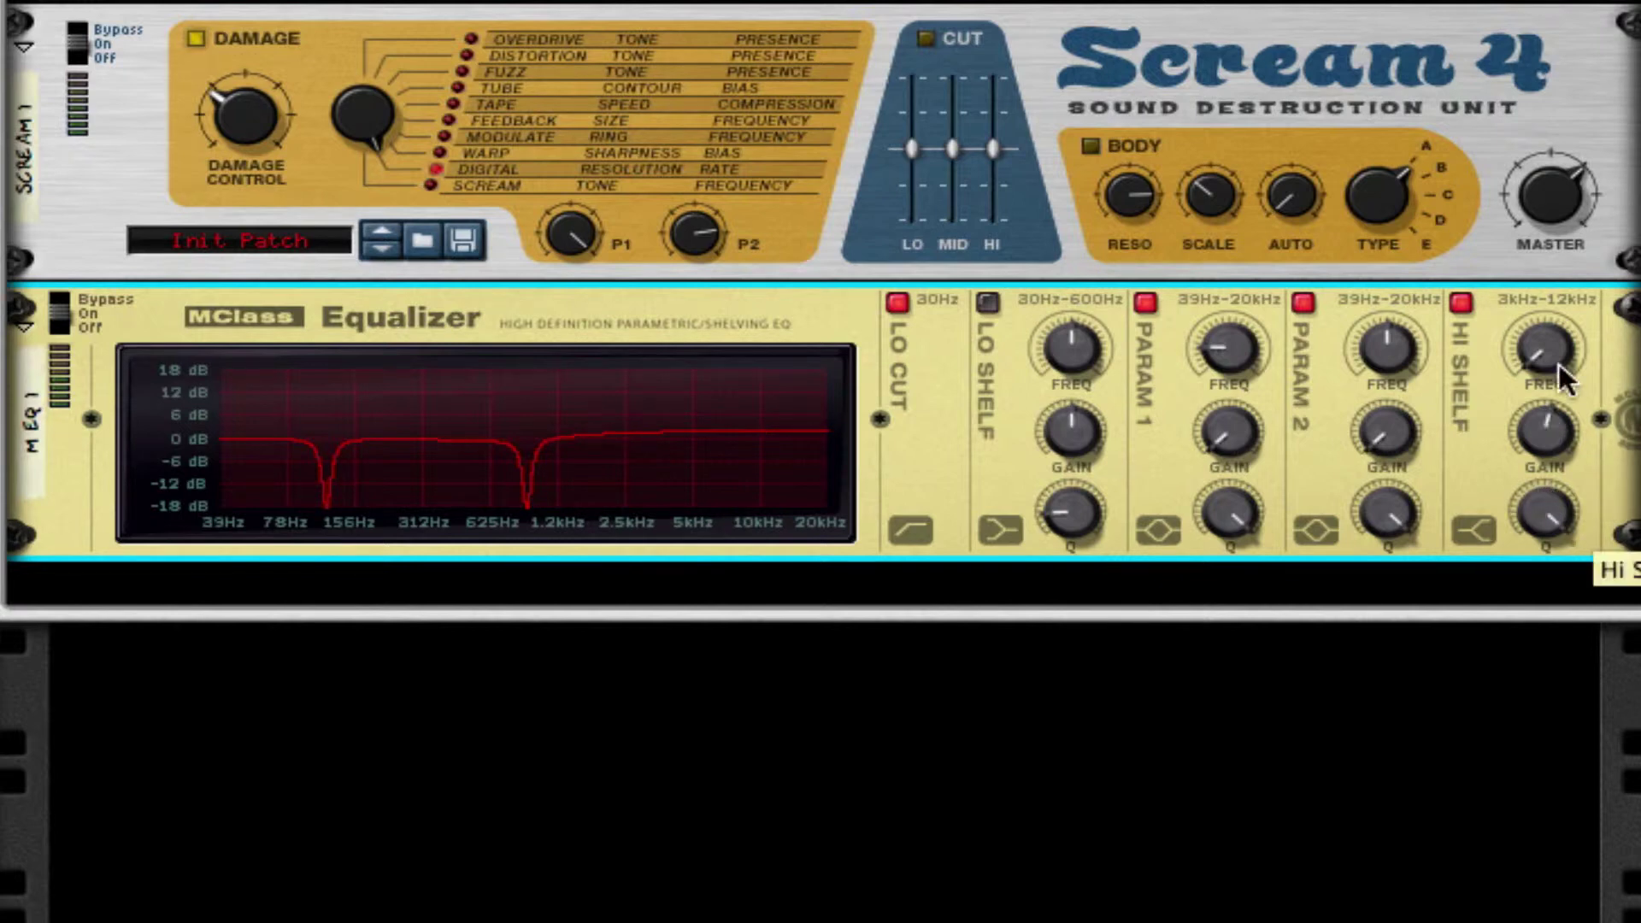
# - Insert an MClass Maximizer below the equalizer with Limiter off and Soft Clip Amount 127
pyautogui.rightClick(1446, 491)
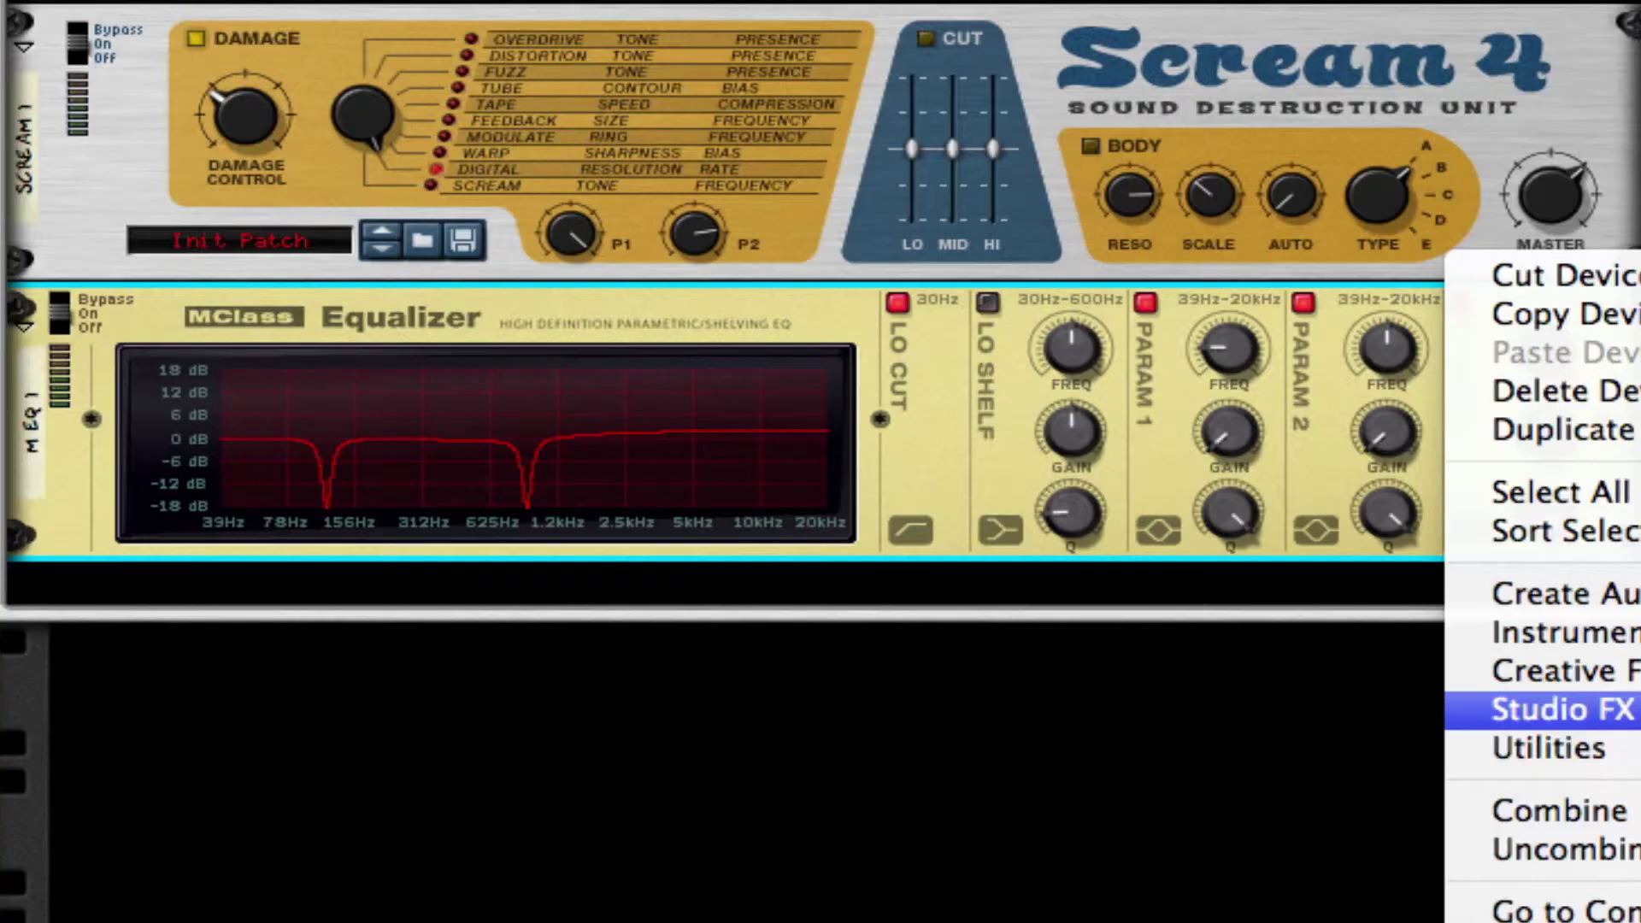
pyautogui.click(1561, 709)
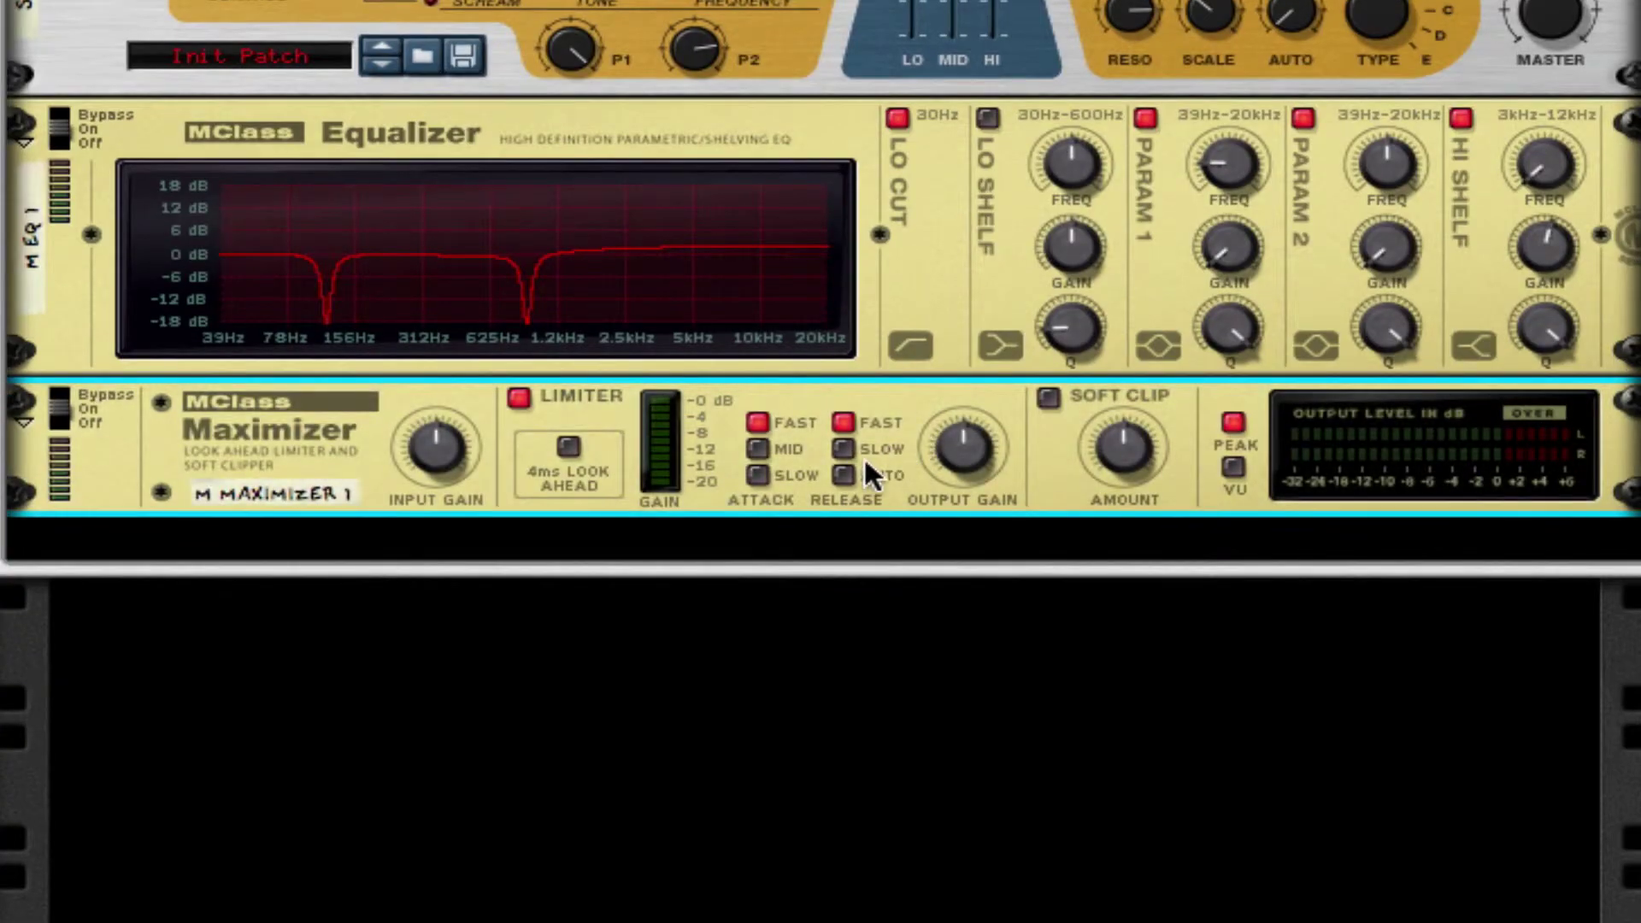
pyautogui.click(518, 396)
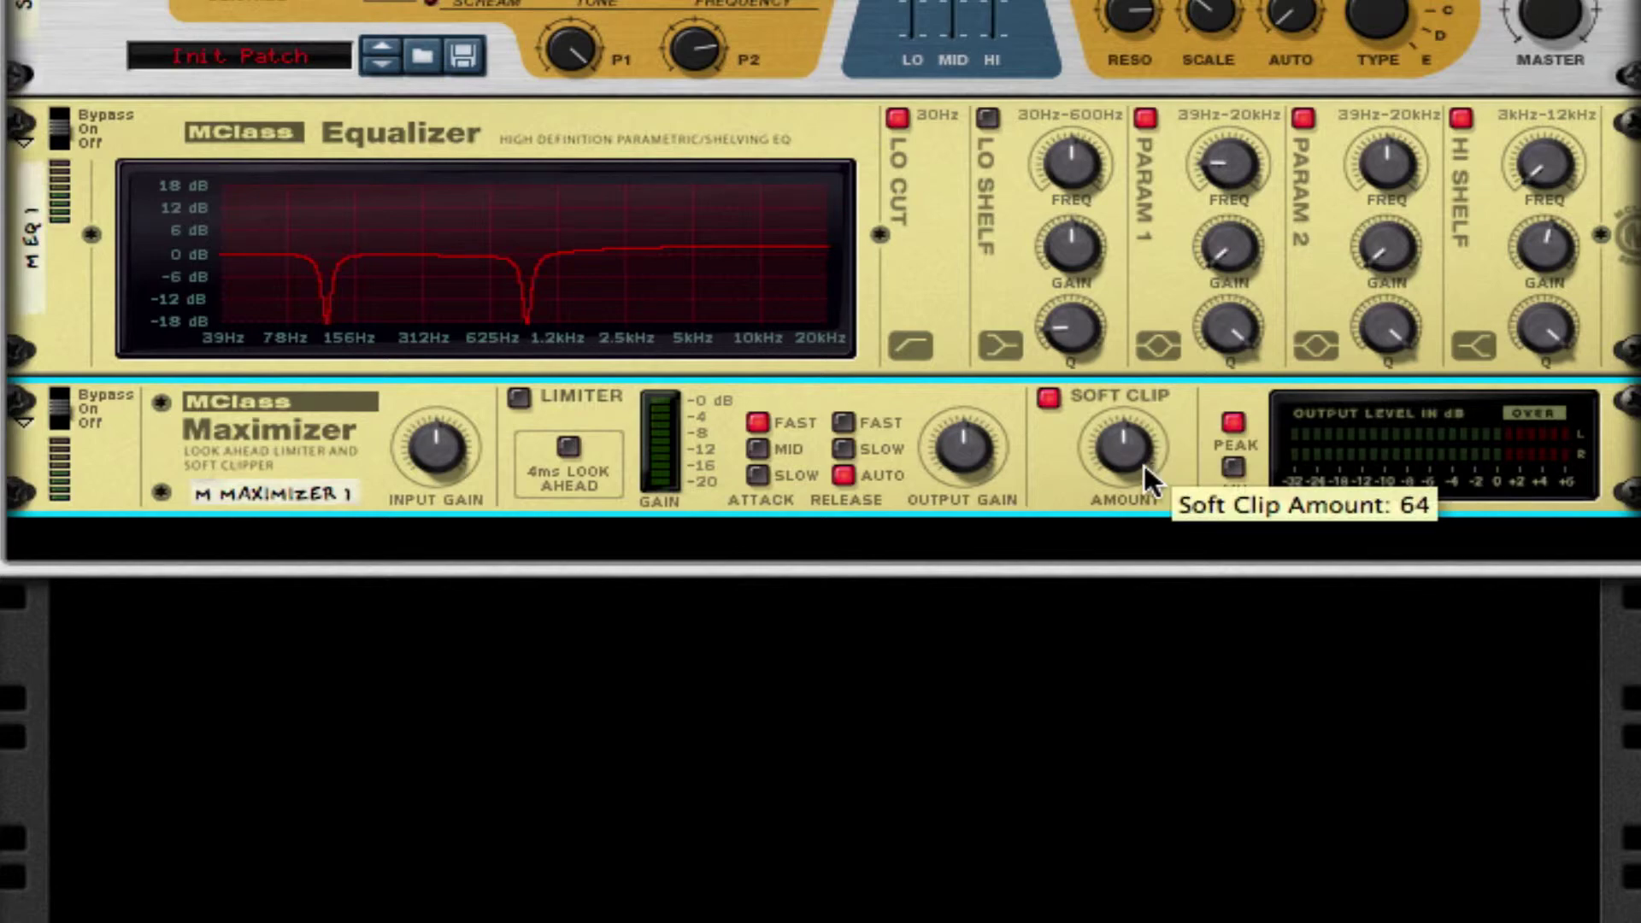
pyautogui.moveTo(1152, 462); pyautogui.dragTo(1153, 385)
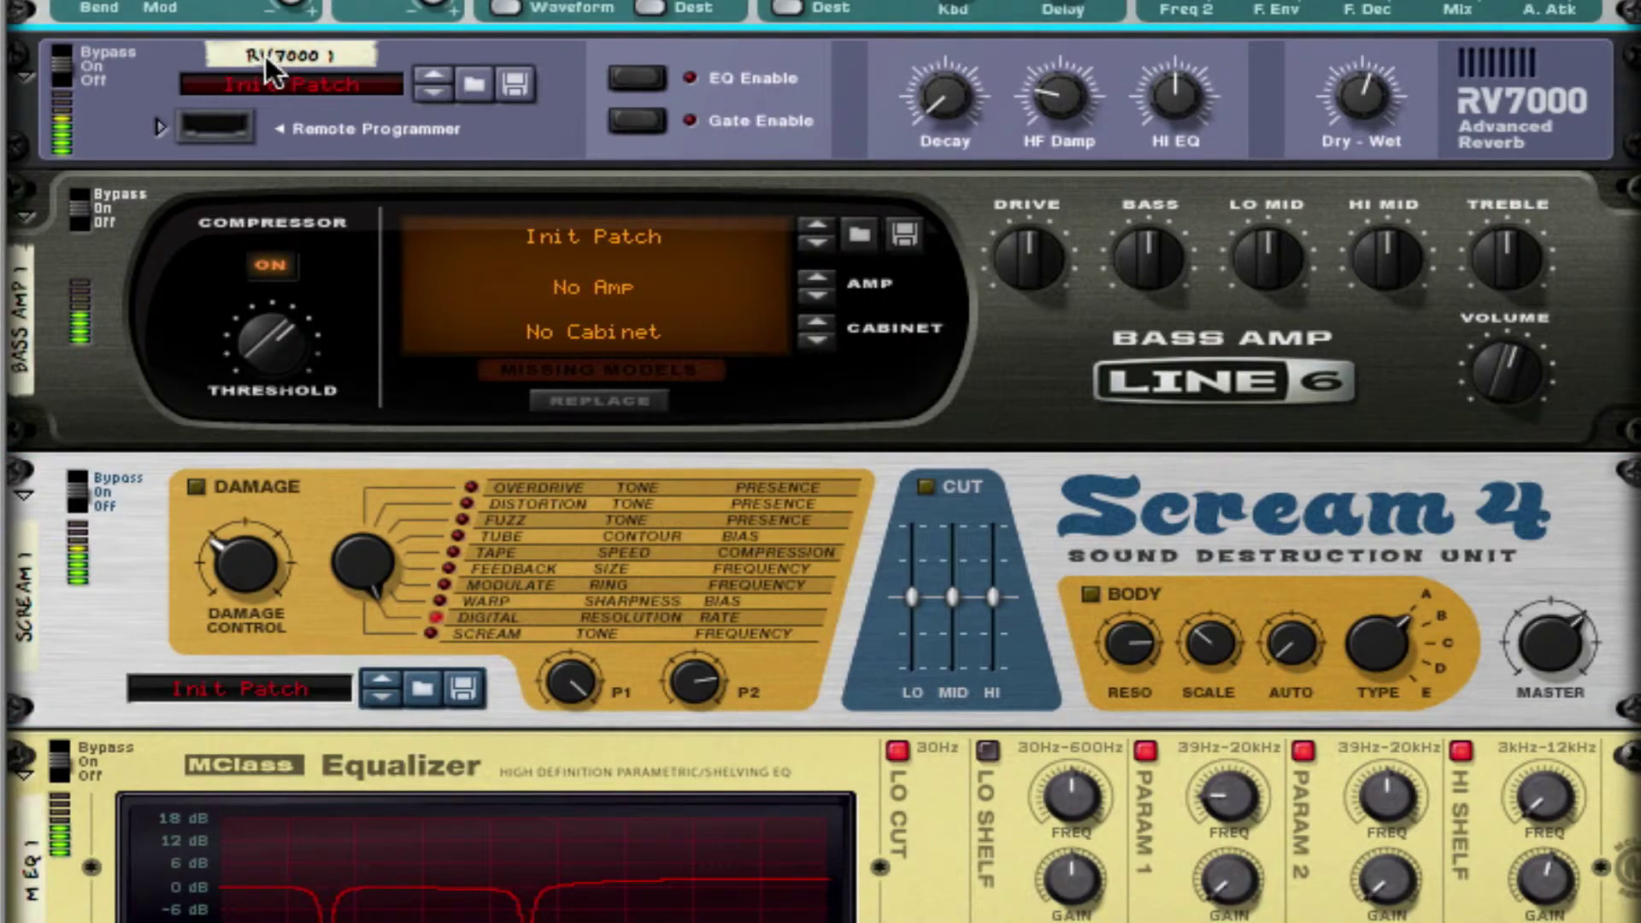
pyautogui.scroll(5, 282, 218)
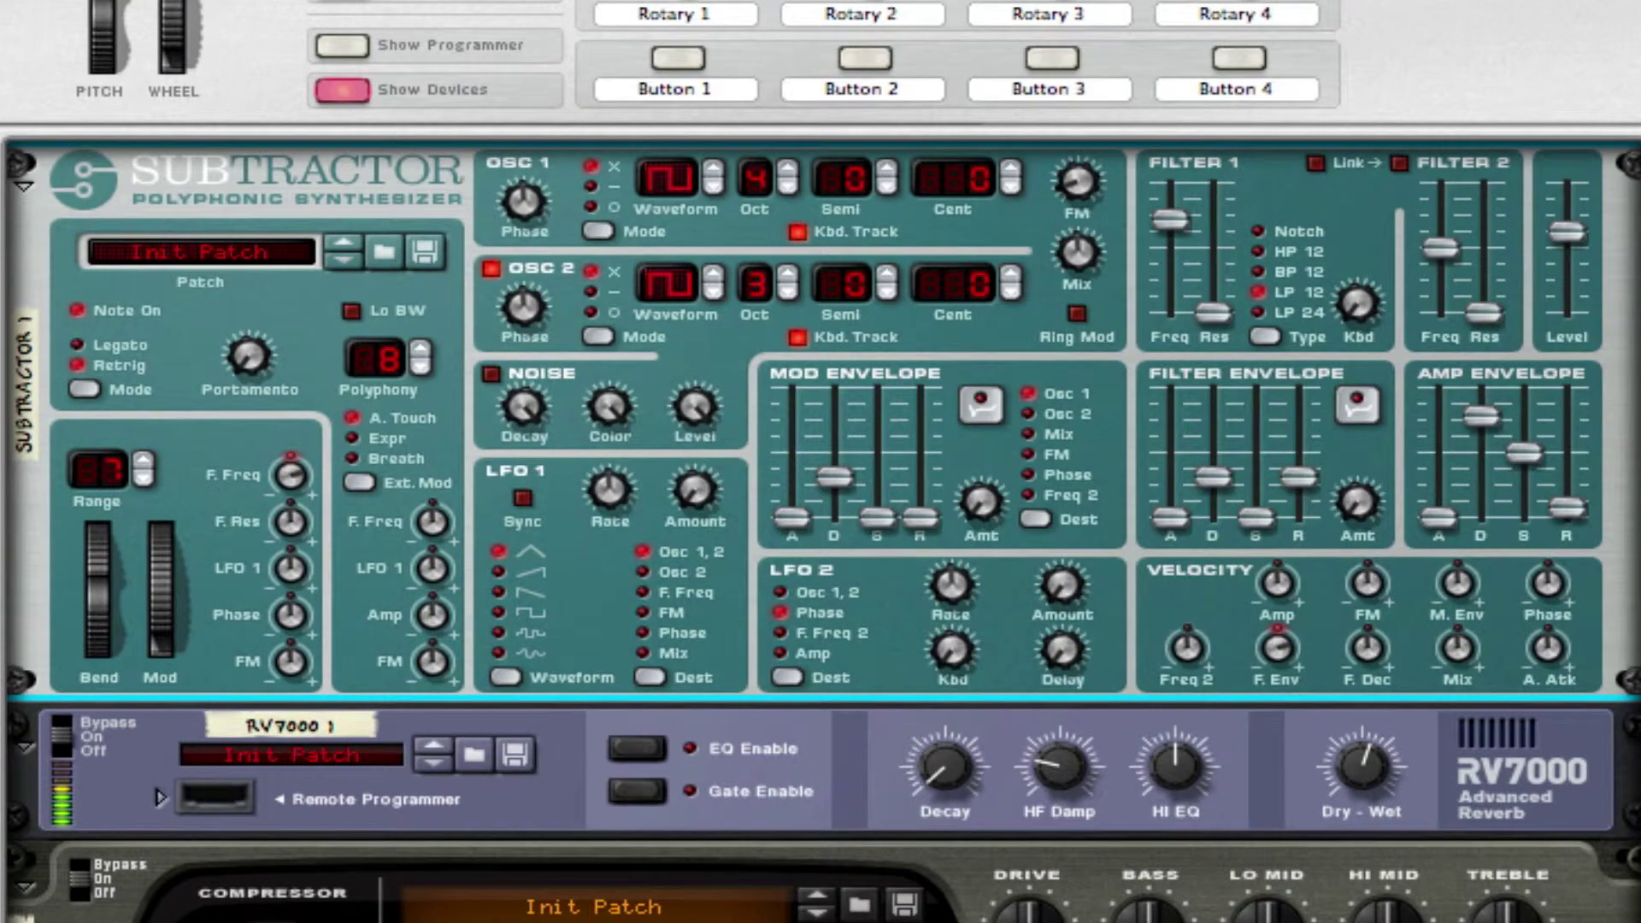